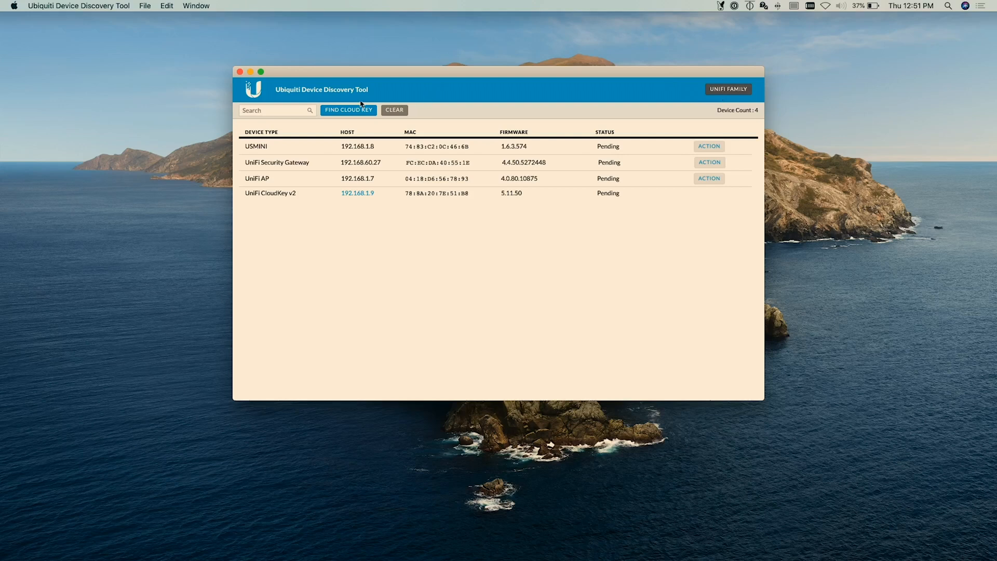
Step: Relaunch the Ubiquiti Device Discovery Tool and scan the UniFi family for the Cloud Key
{"action": "left_click", "coordinate": [240, 72]}
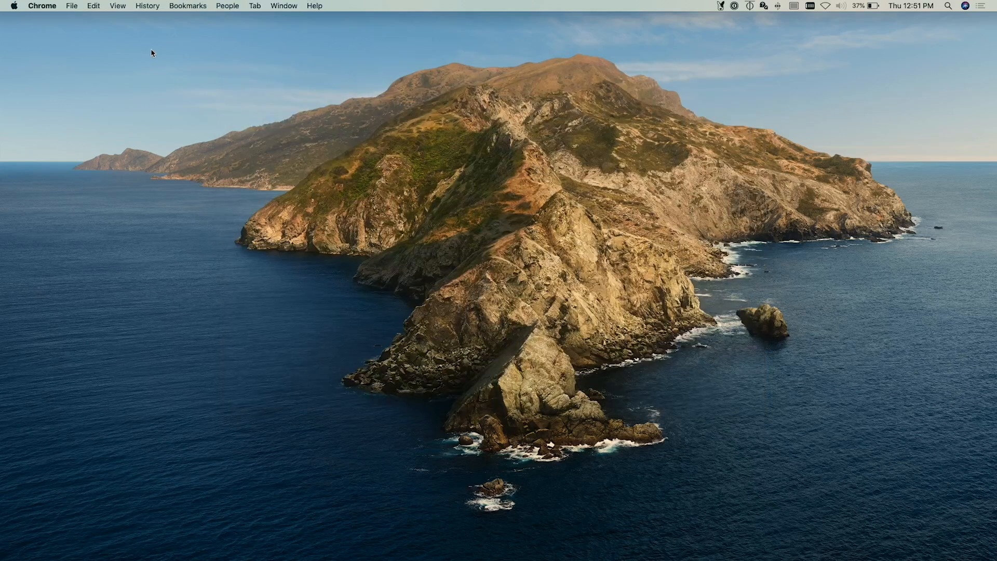
{"action": "key", "text": "super+space"}
{"action": "type", "text": "u"}
{"action": "key", "text": "Return"}
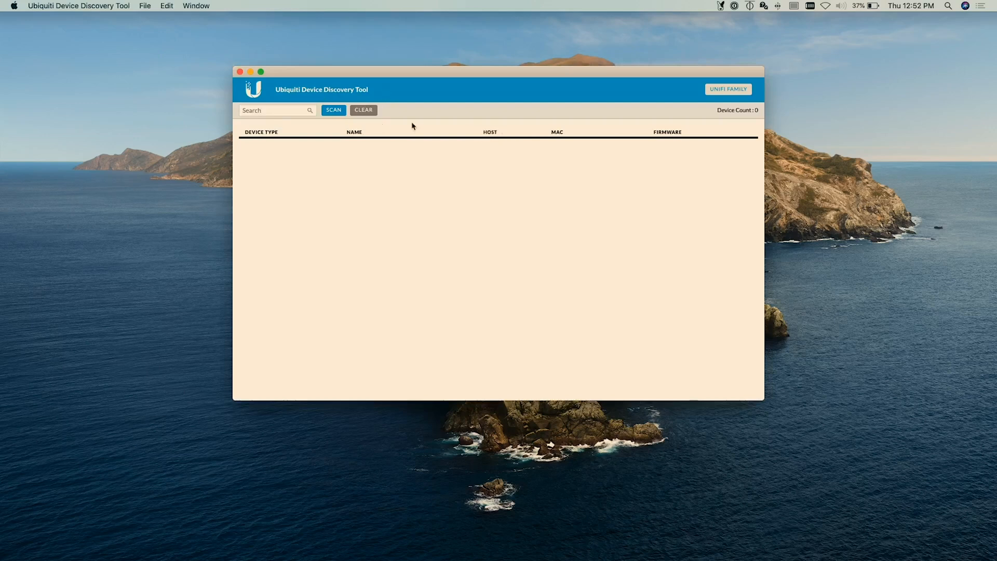
{"action": "left_click", "coordinate": [728, 93]}
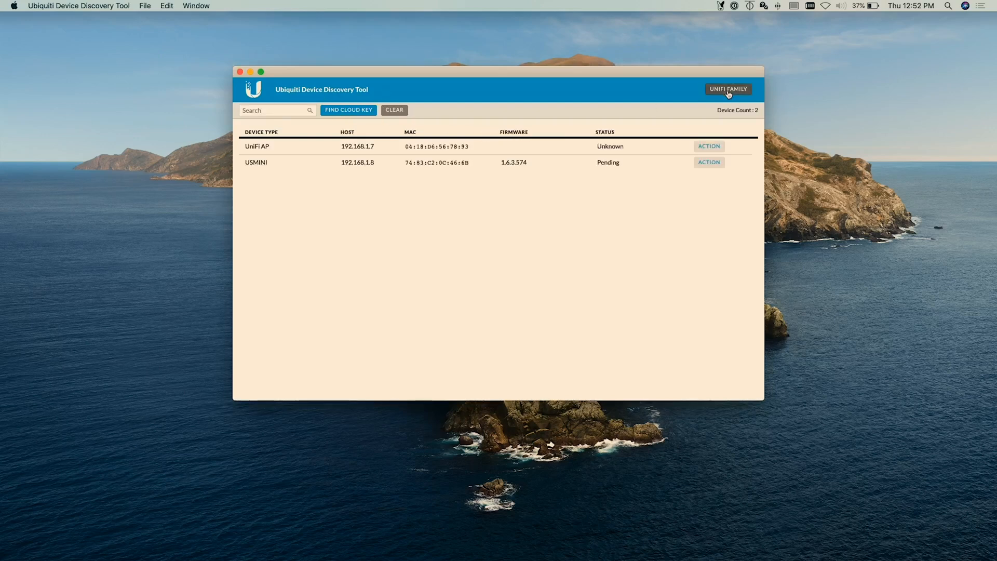
{"action": "left_click", "coordinate": [348, 112]}
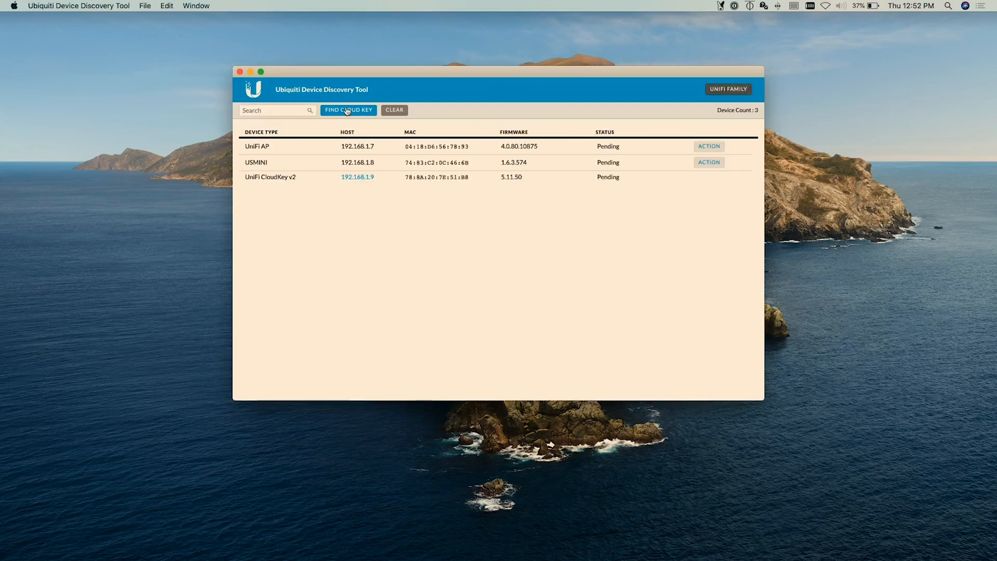
Step: Open the Cloud Key web page at 192.168.1.9 in the browser and go to its configuration login
{"action": "left_click", "coordinate": [358, 177]}
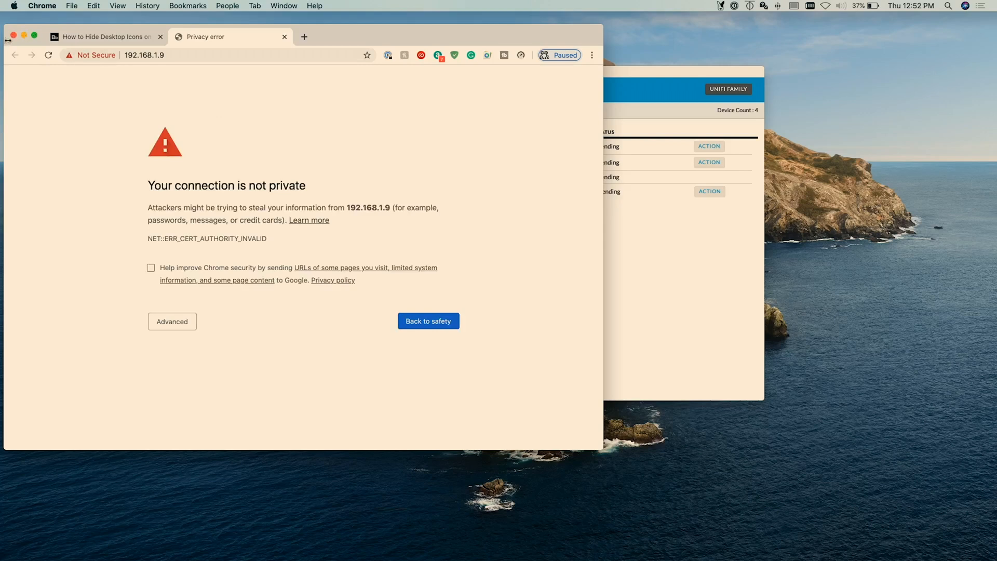
{"action": "left_click", "coordinate": [14, 35]}
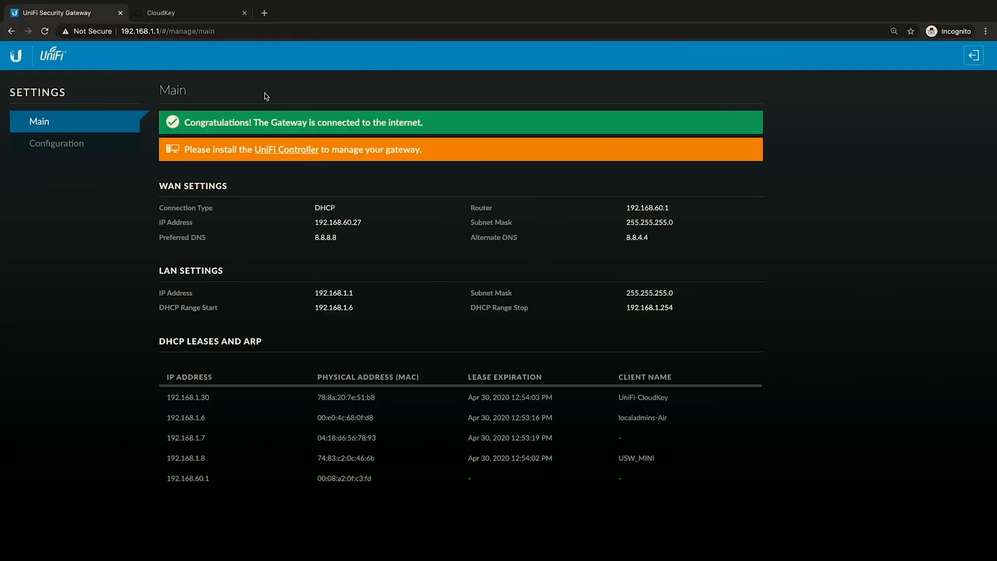
{"action": "left_click", "coordinate": [198, 17]}
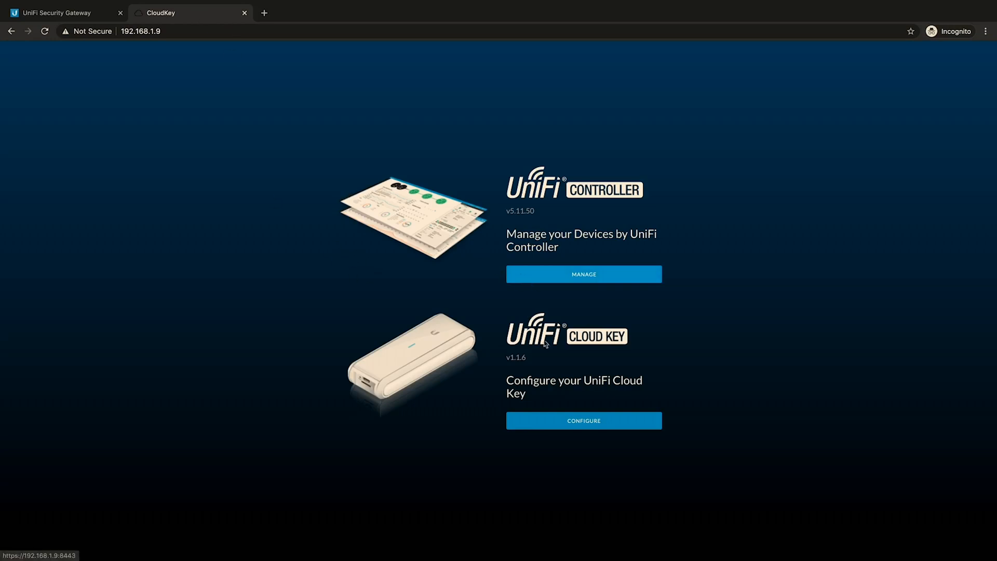
{"action": "left_click", "coordinate": [570, 425]}
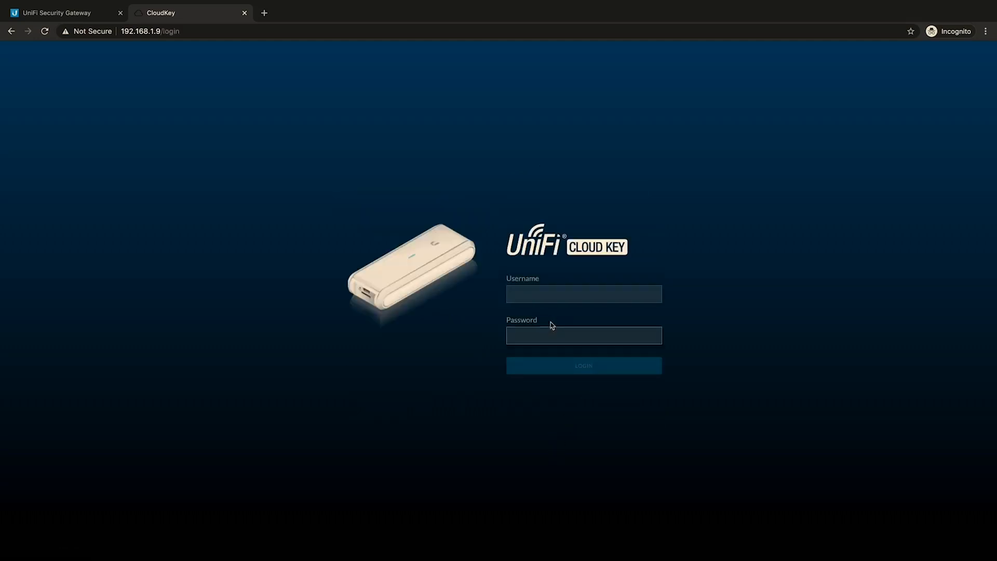
Step: Log in to the Cloud Key configuration with the username ubnt and the account password
{"action": "left_click", "coordinate": [561, 291]}
{"action": "type", "text": "ubnt"}
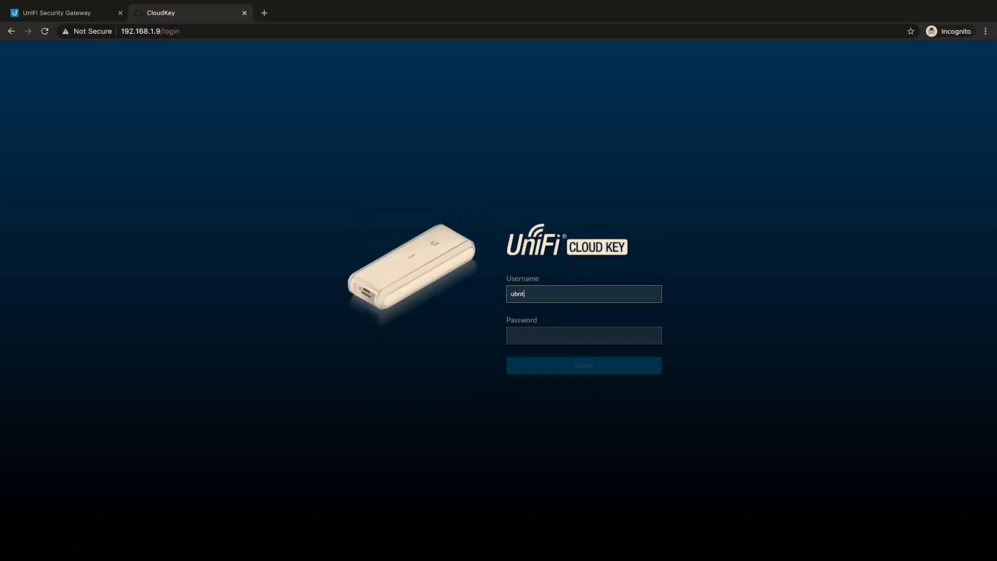
{"action": "key", "text": "Tab"}
{"action": "type", "text": "ubnt"}
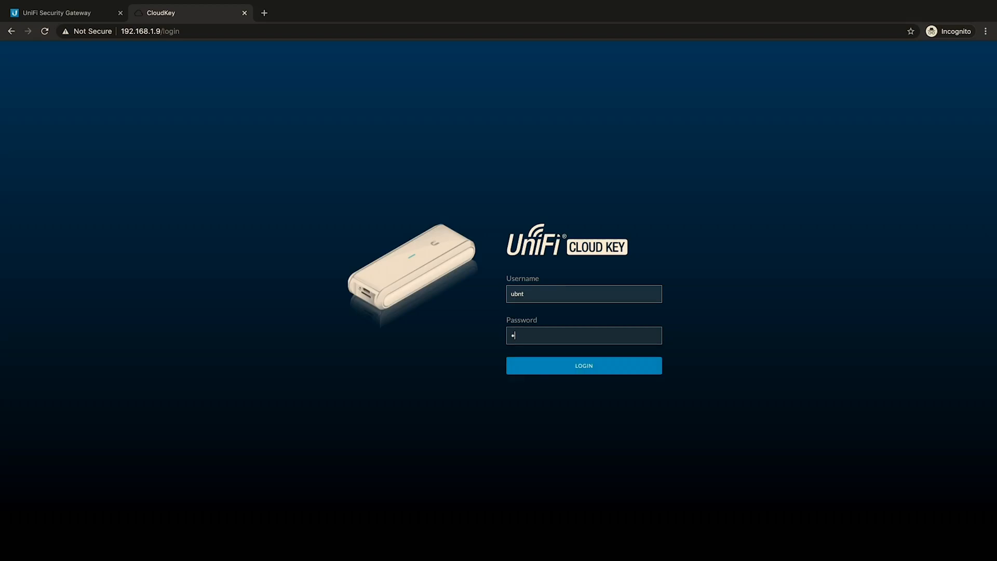
{"action": "key", "text": "Return"}
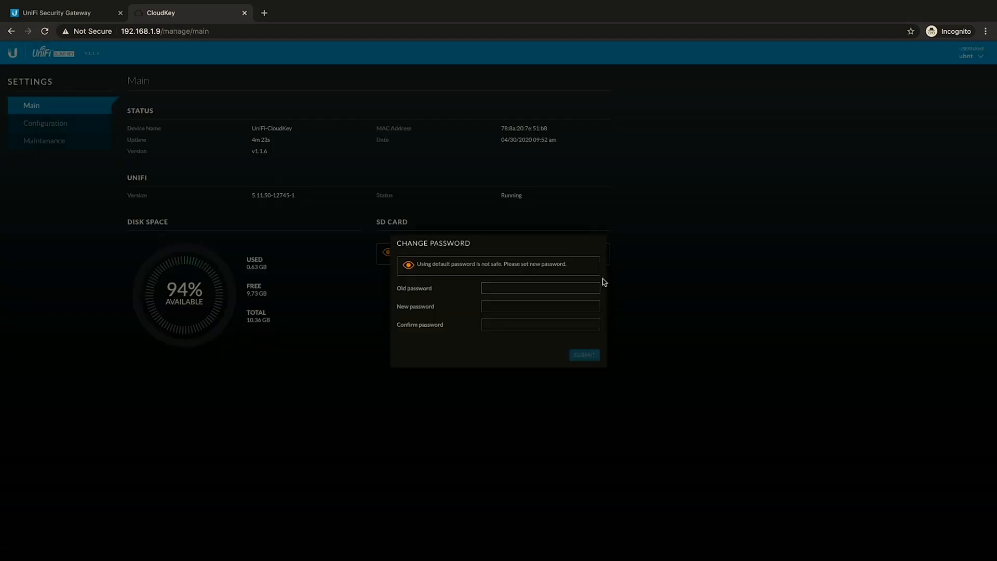
Step: Replace the default Cloud Key password by entering the old password, then the new password with its confirmation, and submit the change
{"action": "left_click", "coordinate": [531, 289]}
{"action": "type", "text": "ub"}
{"action": "key", "text": "Tab"}
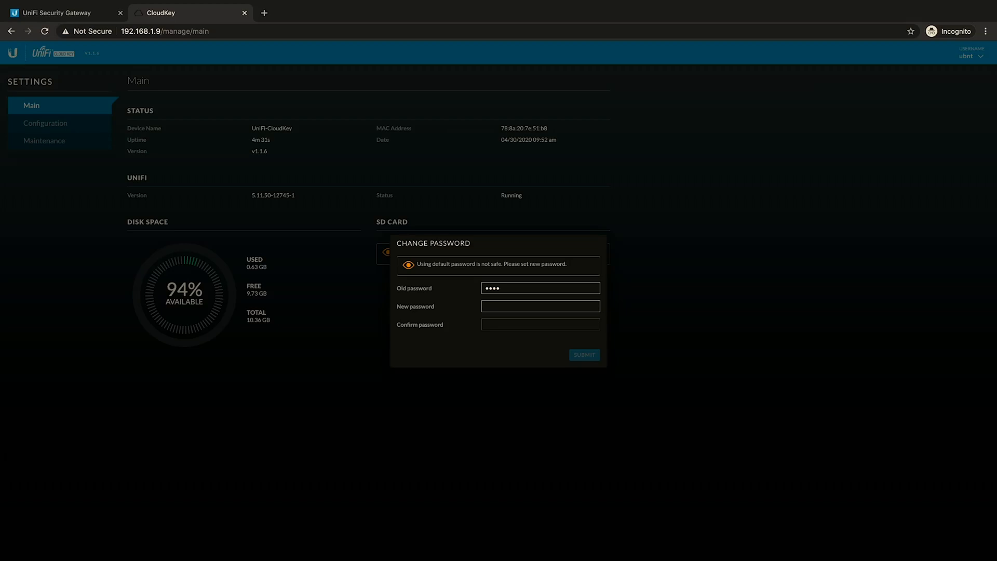
{"action": "type", "text": "password"}
{"action": "key", "text": "Tab"}
{"action": "type", "text": "password"}
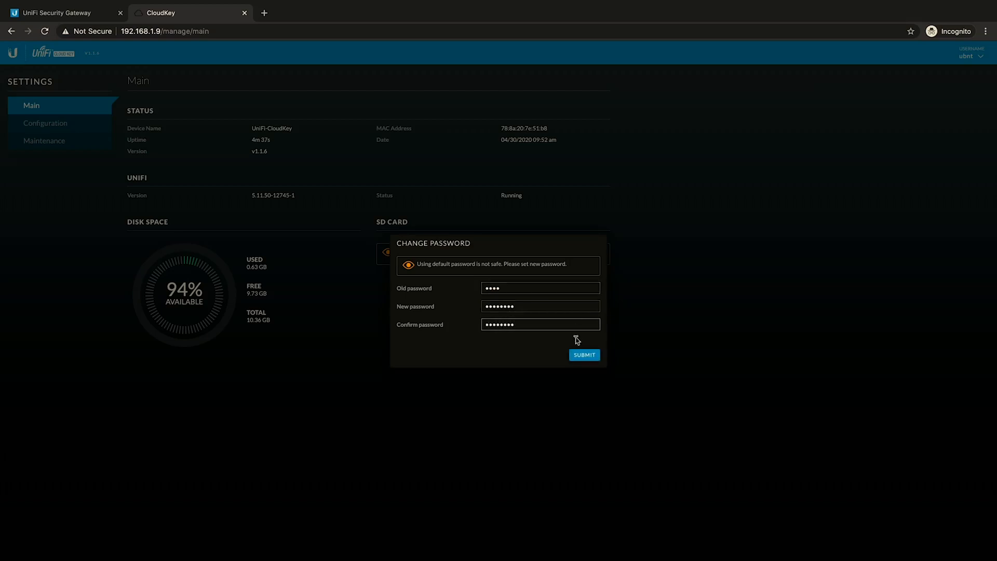
{"action": "left_click", "coordinate": [584, 354]}
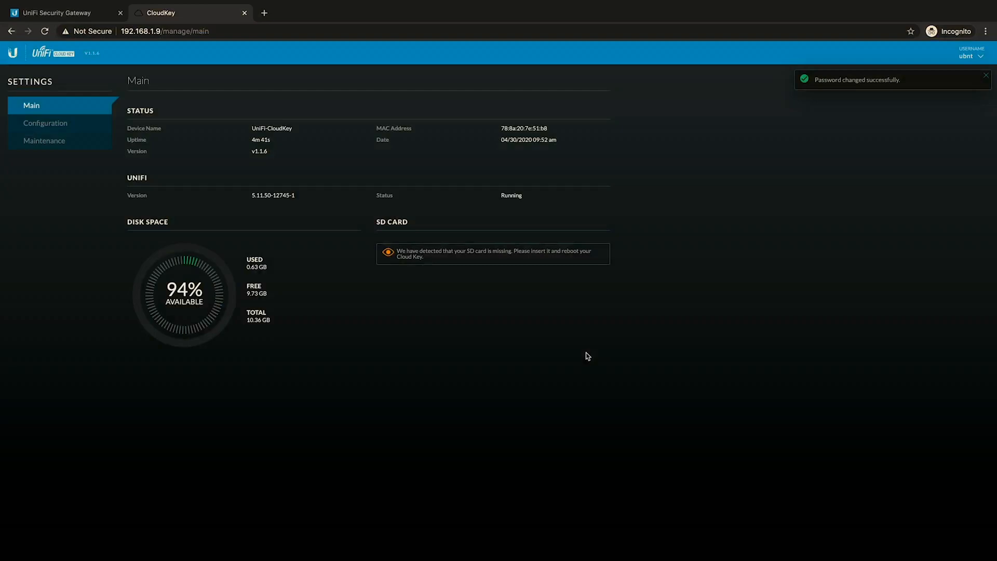
Step: Set the Cloud Key's timezone to (UTC-05:00) Eastern Time (US & Canada) and apply the configuration change
{"action": "left_click", "coordinate": [80, 128]}
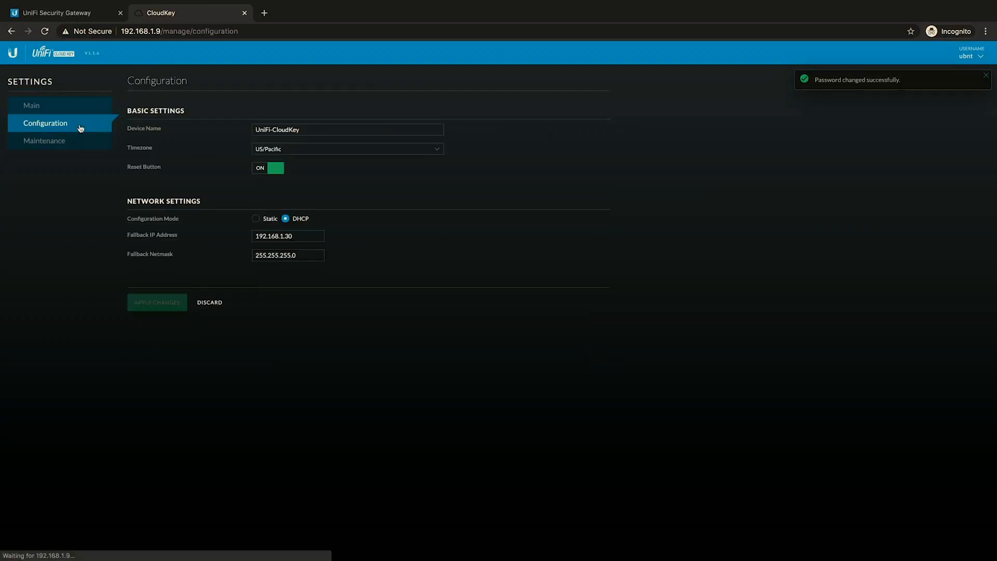
{"action": "left_click", "coordinate": [308, 153]}
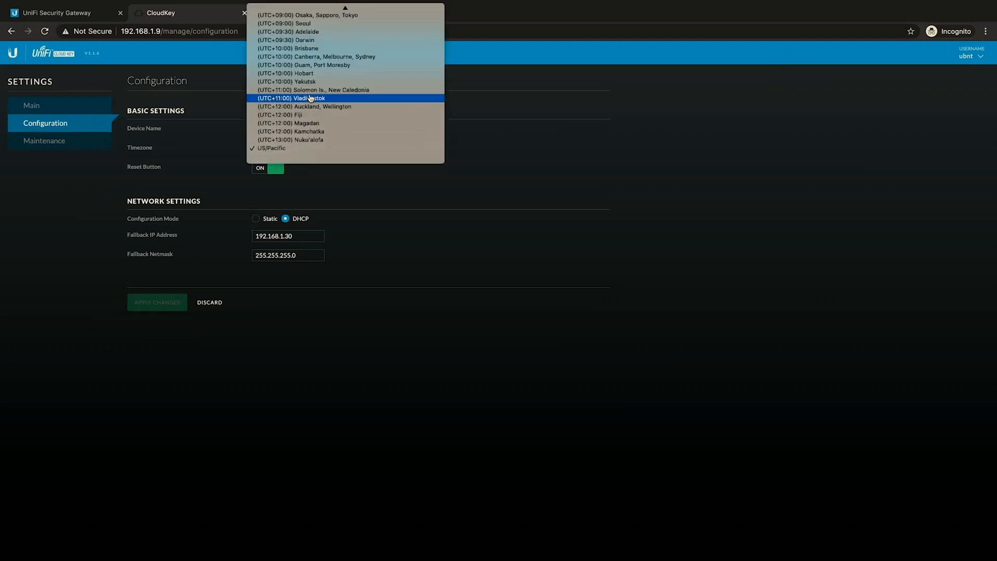
{"action": "scroll", "coordinate": [311, 97], "scroll_direction": "up", "scroll_amount": 10}
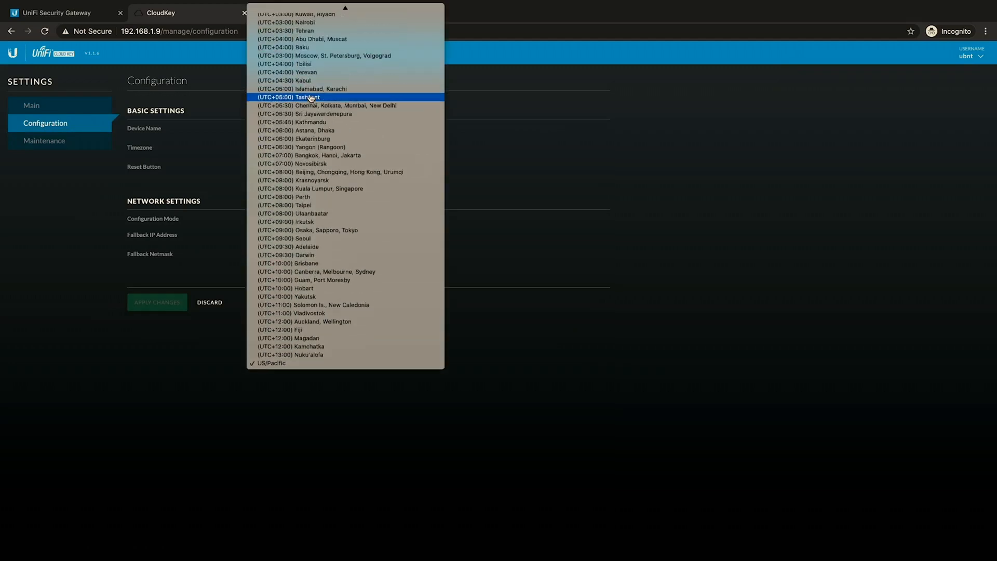
{"action": "scroll", "coordinate": [310, 97], "scroll_direction": "up", "scroll_amount": 8}
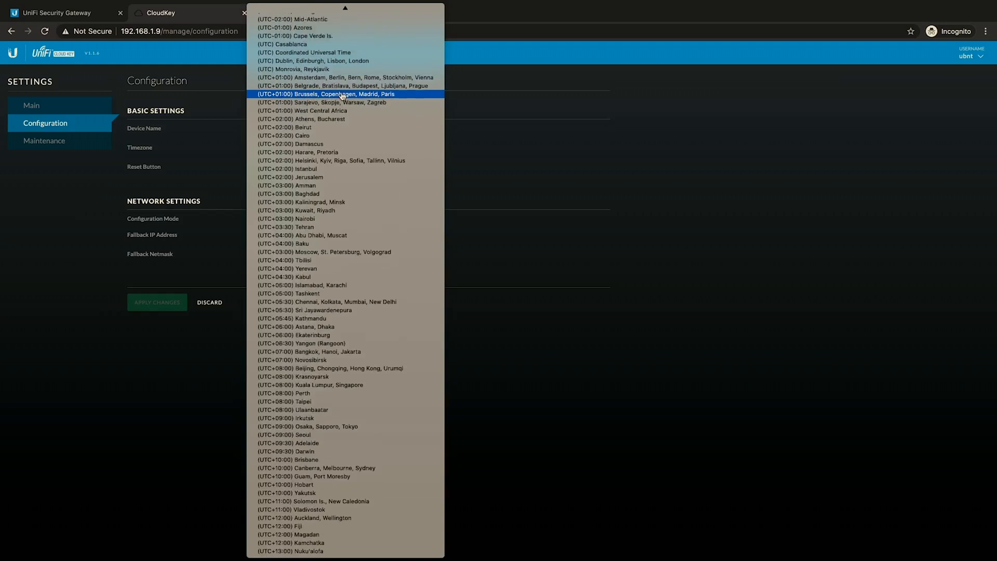
{"action": "scroll", "coordinate": [343, 96], "scroll_direction": "up", "scroll_amount": 7}
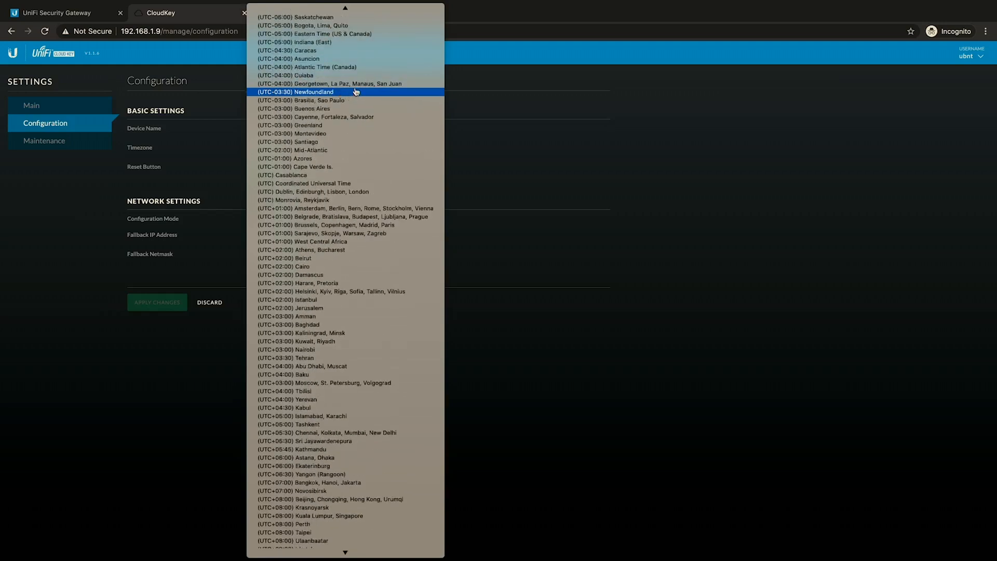
{"action": "scroll", "coordinate": [356, 91], "scroll_direction": "up", "scroll_amount": 1}
{"action": "left_click", "coordinate": [343, 72]}
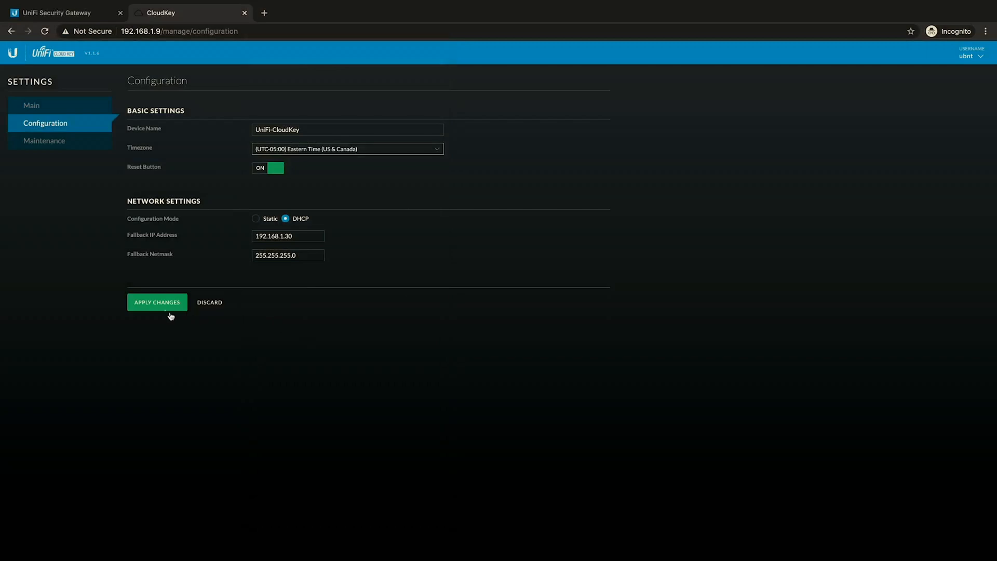
{"action": "left_click", "coordinate": [166, 306]}
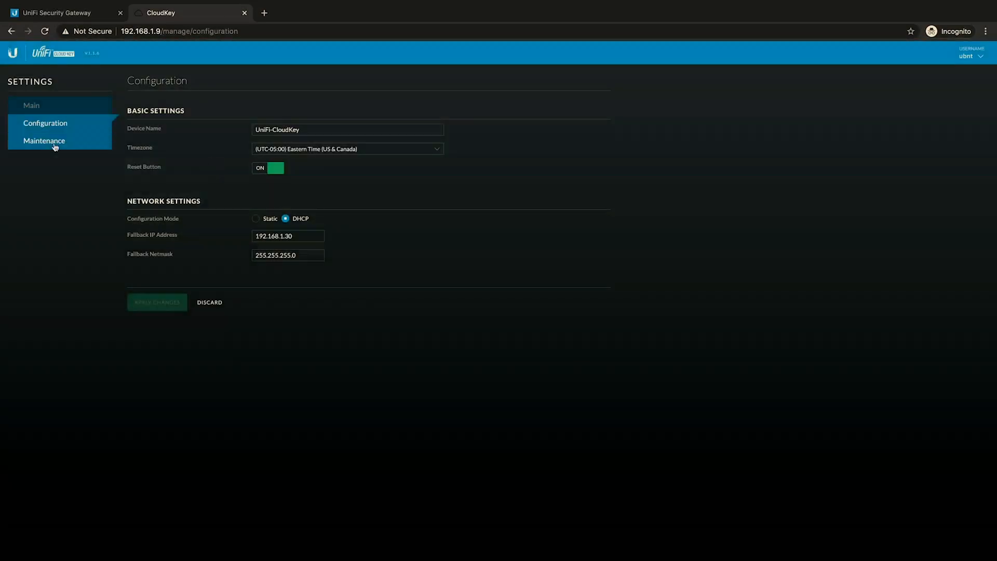
Step: Check for Cloud Key firmware updates and install version v1.1.11
{"action": "left_click", "coordinate": [58, 142]}
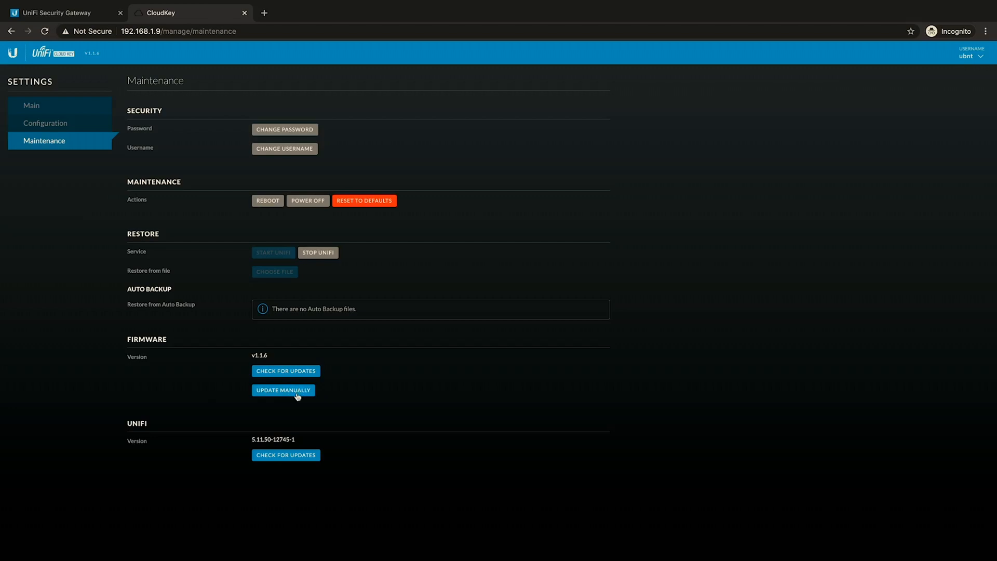
{"action": "left_click", "coordinate": [295, 371]}
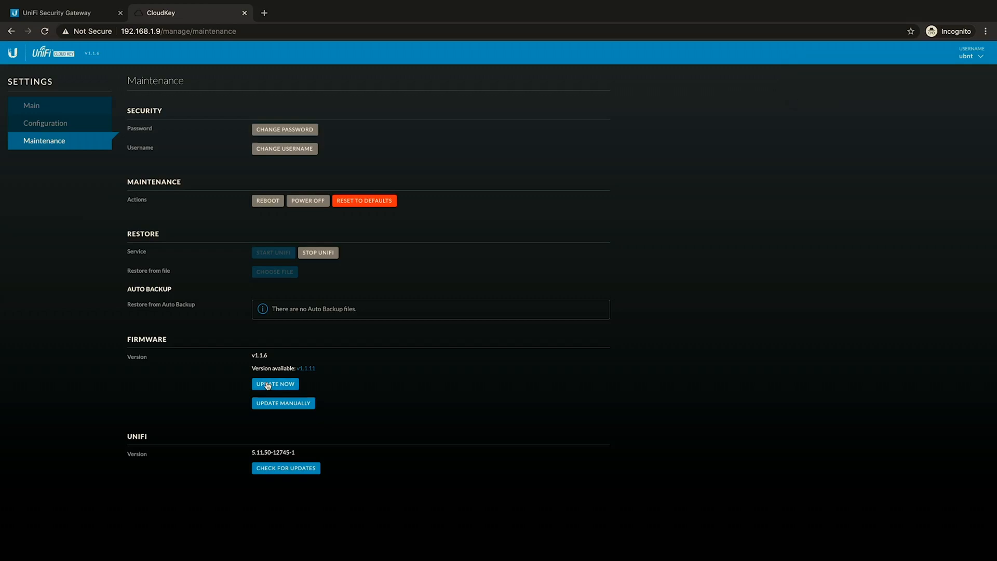
{"action": "left_click", "coordinate": [271, 385]}
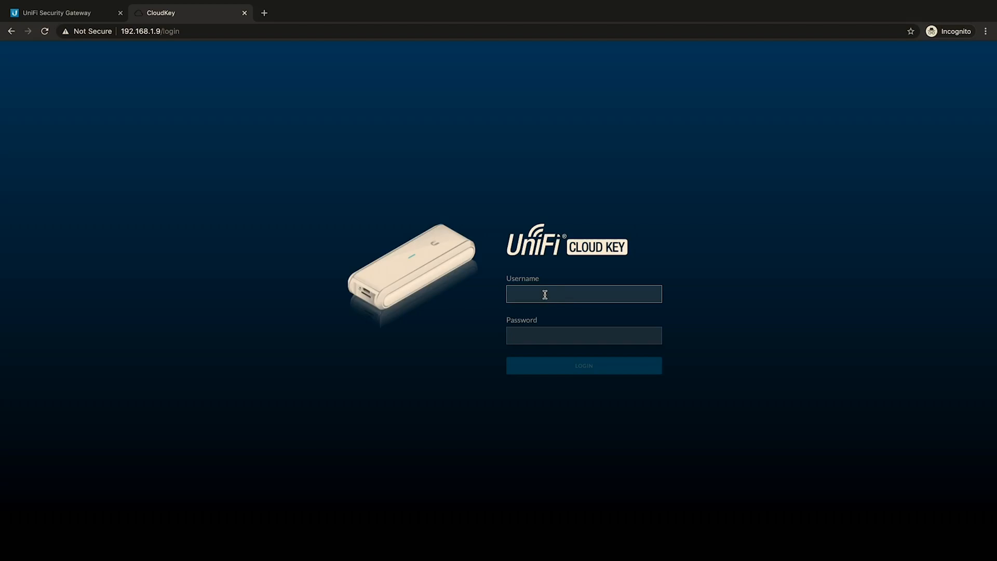
Step: Log back in to the Cloud Key as ubnt with the new account password
{"action": "type", "text": "ubnt"}
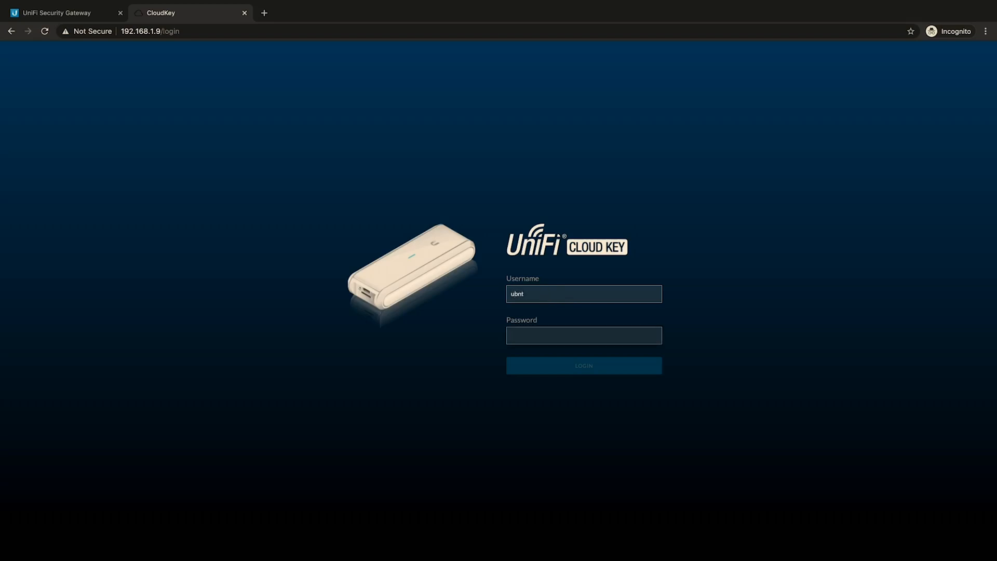
{"action": "type", "text": "********"}
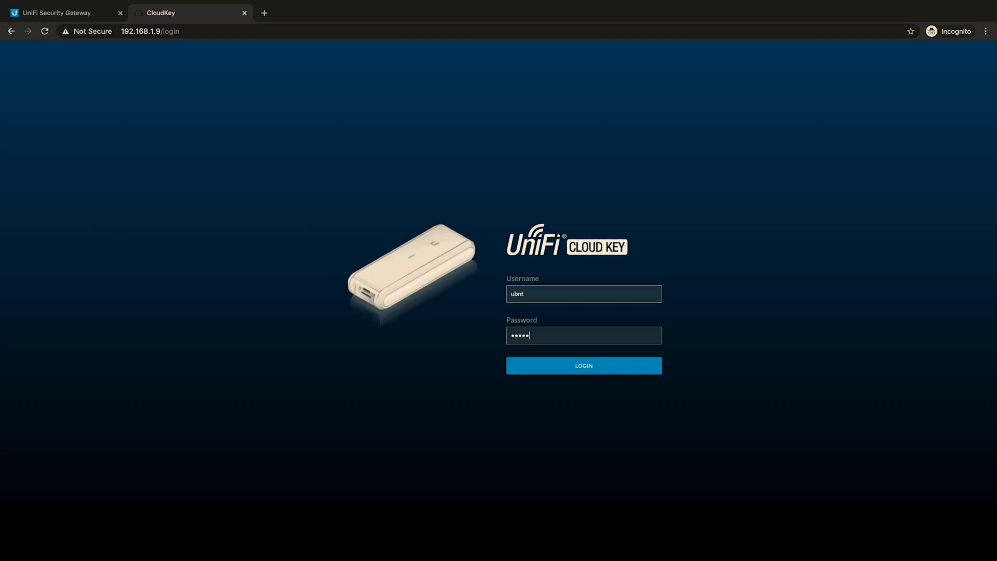
{"action": "key", "text": "Return"}
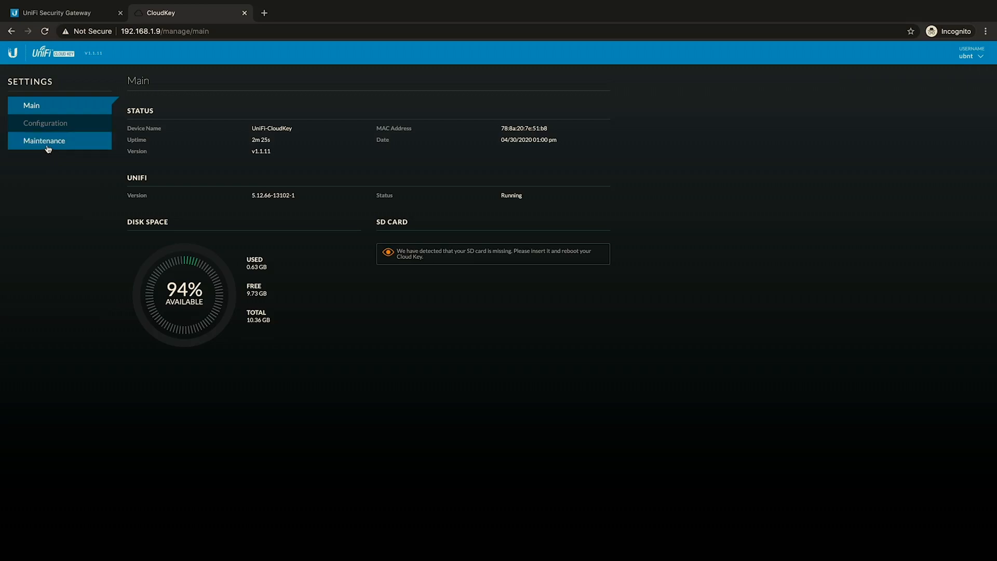
Step: Check the UniFi controller software for updates in the maintenance settings and return to the Cloud Key start page
{"action": "left_click", "coordinate": [47, 149]}
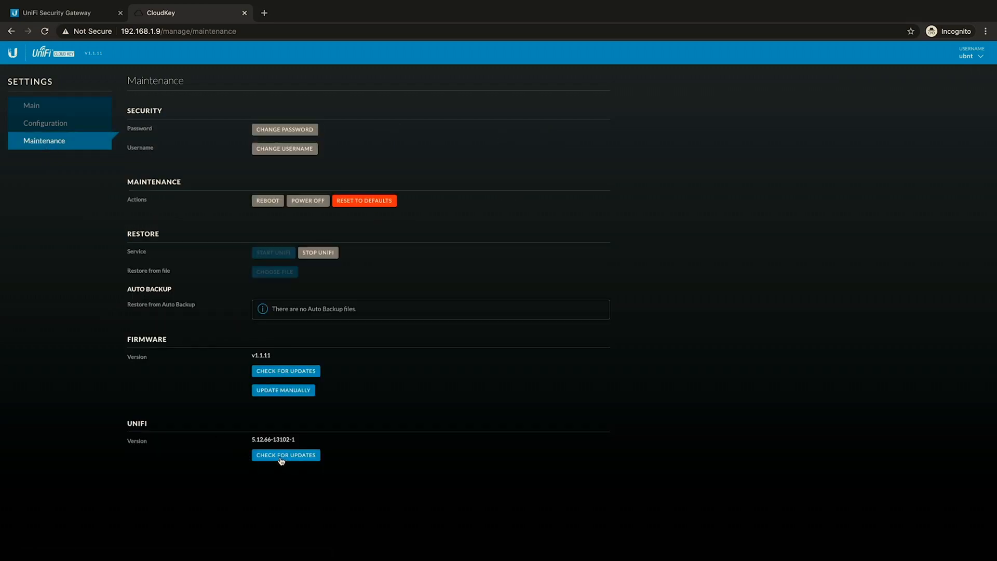
{"action": "left_click", "coordinate": [281, 457]}
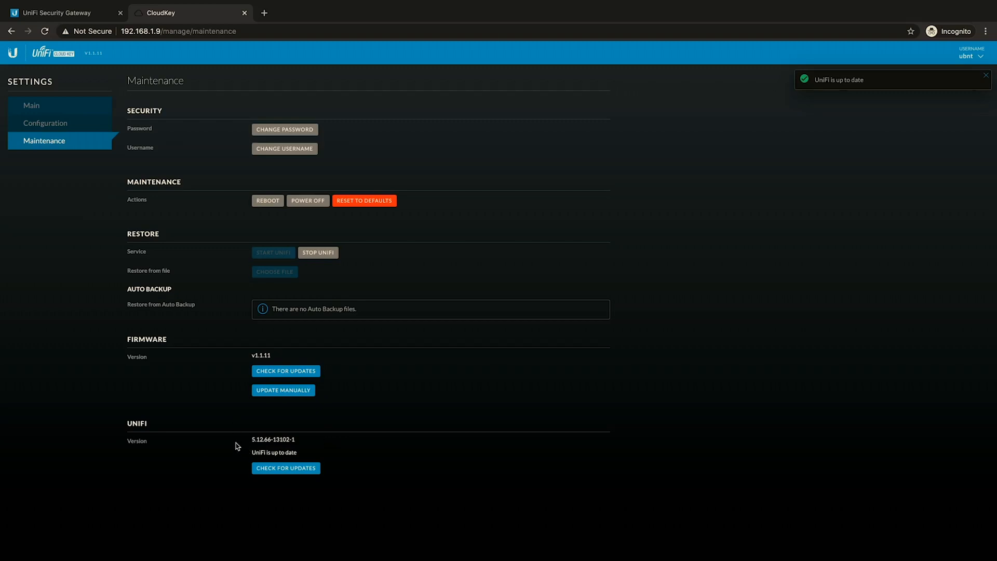
{"action": "left_click", "coordinate": [48, 59]}
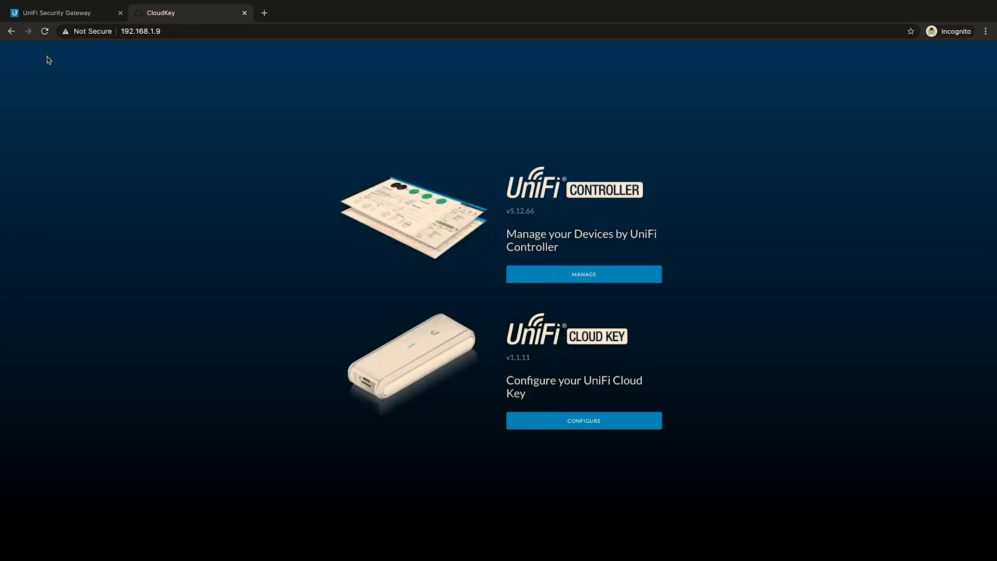
Step: Open the UniFi Controller setup, name the controller "Youtube Controller", accept the license agreement and terms of service, and continue
{"action": "left_click", "coordinate": [584, 275]}
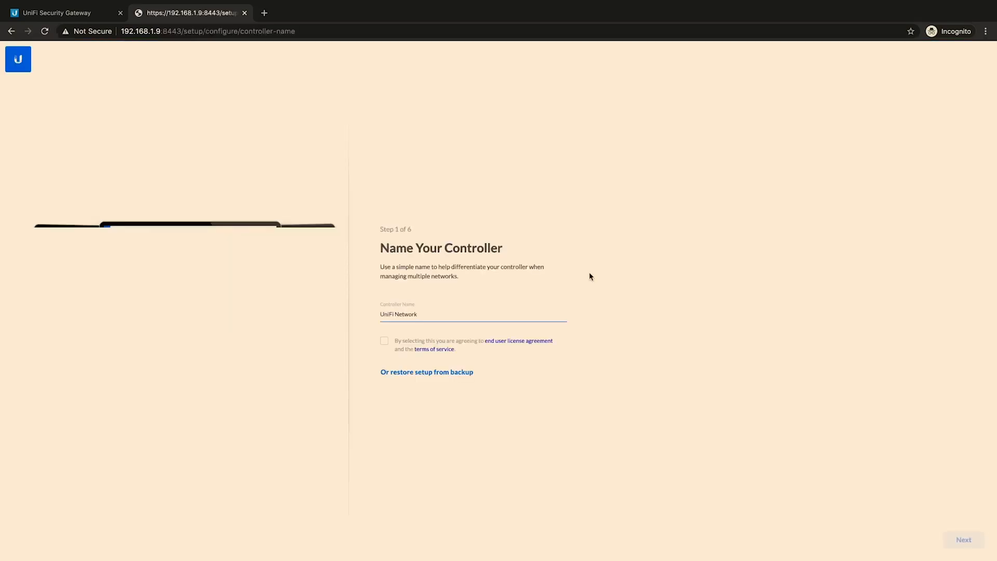
{"action": "left_click_drag", "start_coordinate": [438, 311], "coordinate": [353, 311]}
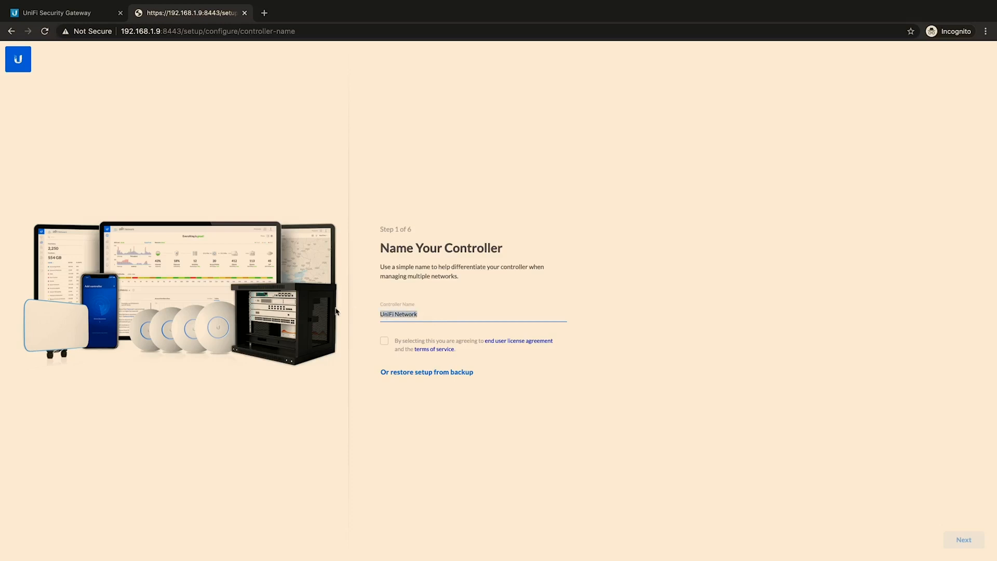
{"action": "type", "text": "Youtube Controller"}
{"action": "left_click", "coordinate": [384, 340]}
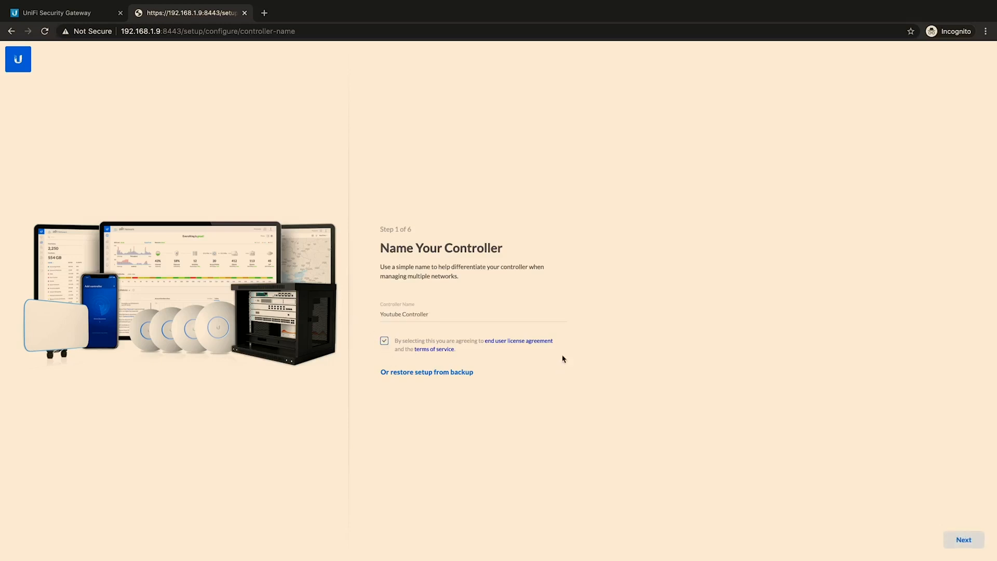
{"action": "left_click", "coordinate": [960, 543]}
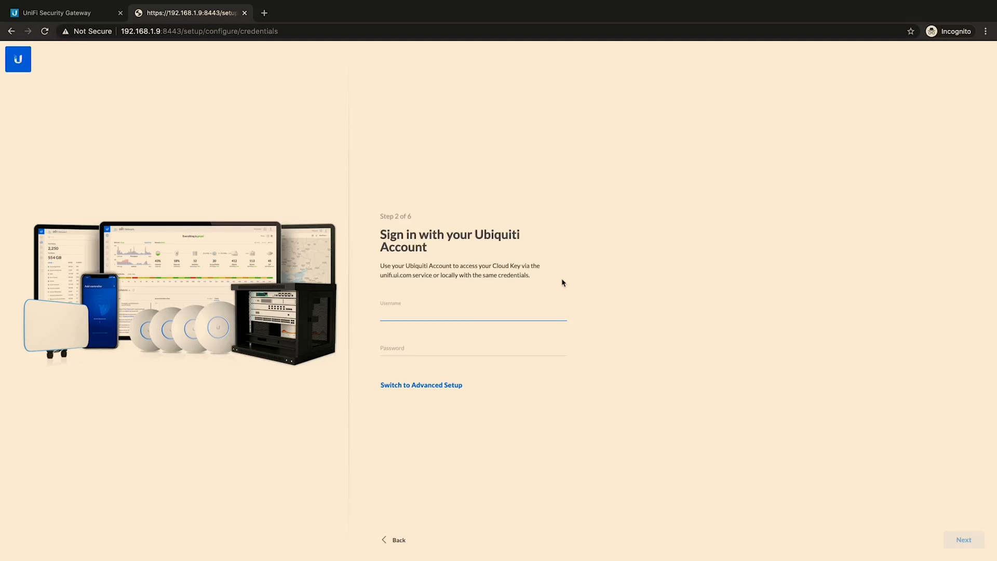
Step: Switch to the advanced setup and turn off remote access and use of the Ubiquiti account for local access
{"action": "left_click", "coordinate": [432, 387]}
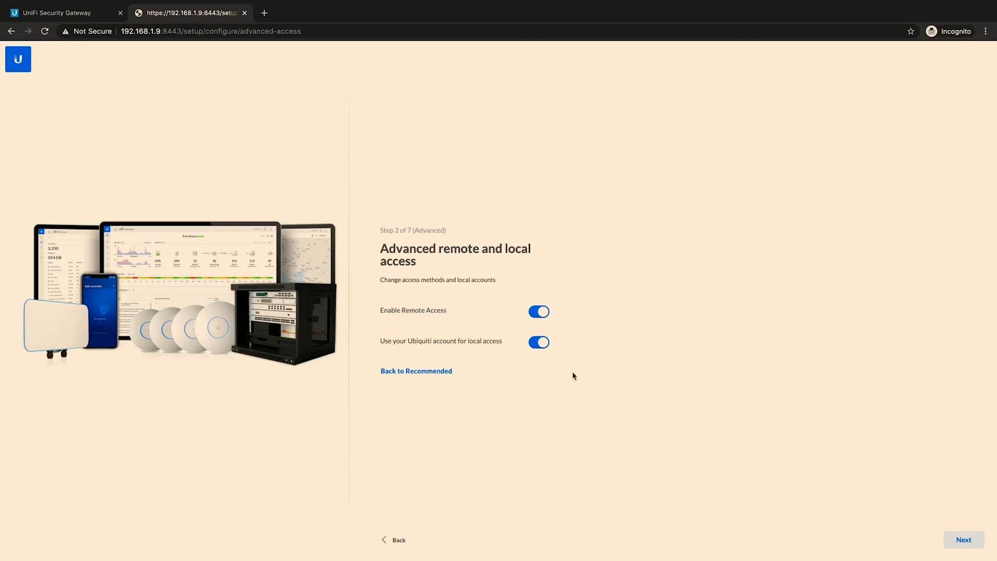
{"action": "left_click", "coordinate": [542, 313]}
{"action": "left_click", "coordinate": [540, 359]}
Step: Create the local administrator "admin", enter and confirm the administrator password, fill in the administrator's e-mail, and continue
{"action": "type", "text": "admin"}
{"action": "key", "text": "Tab"}
{"action": "type", "text": "••"}
{"action": "key", "text": "Tab"}
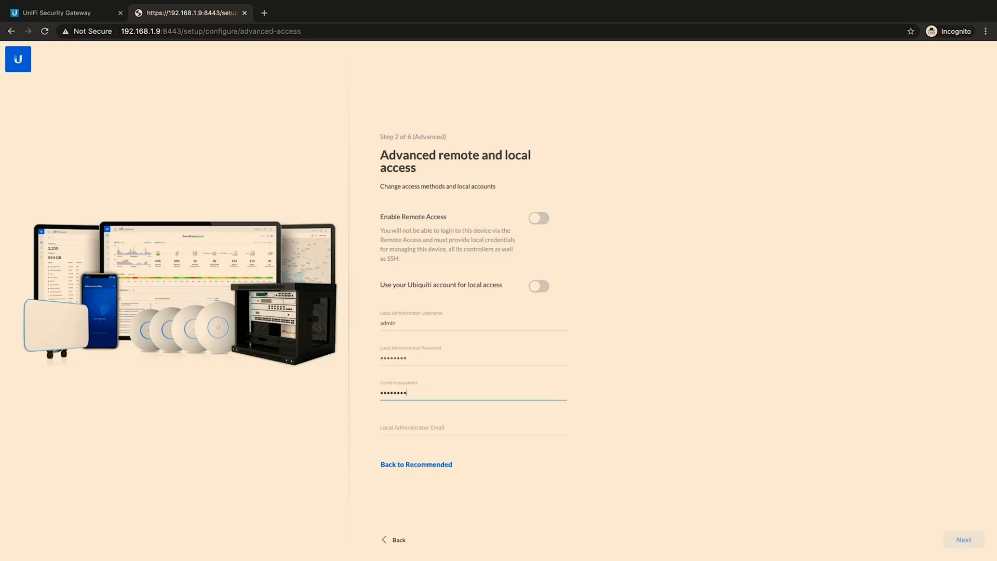
{"action": "key", "text": "Tab"}
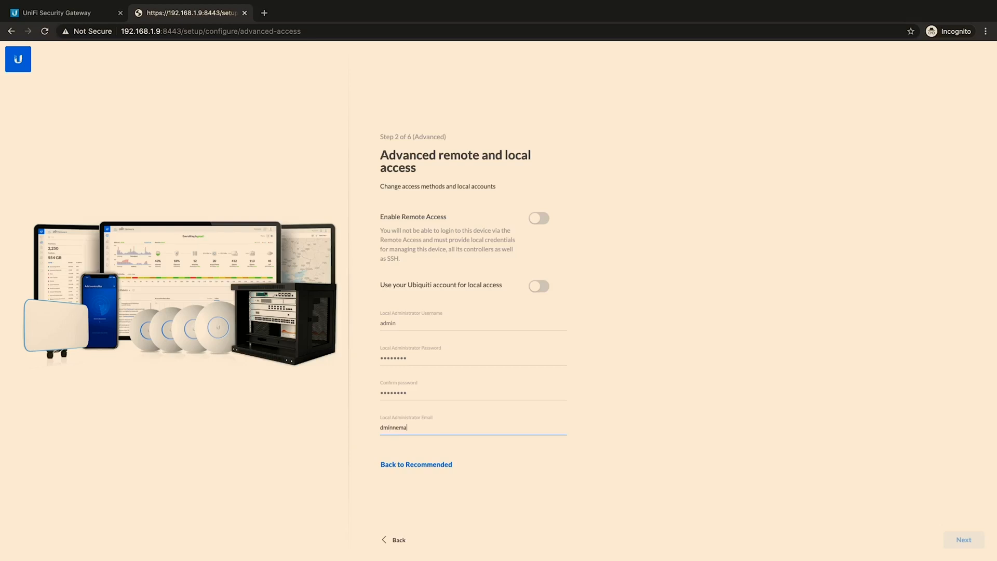
{"action": "type", "text": ".com"}
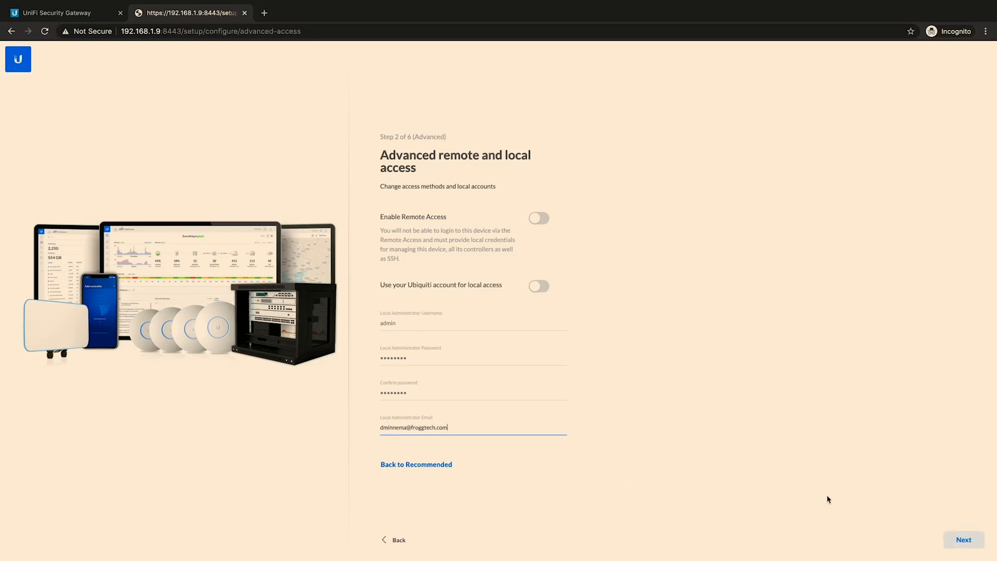
{"action": "left_click", "coordinate": [967, 542]}
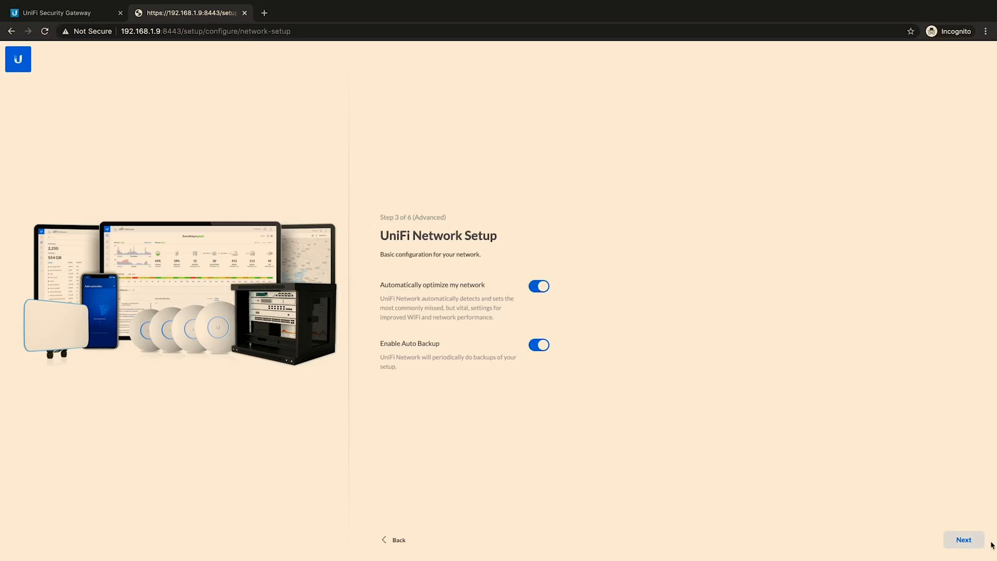
Step: Accept automatic network optimization and auto backup, and select all listed devices for configuration
{"action": "left_click", "coordinate": [965, 543]}
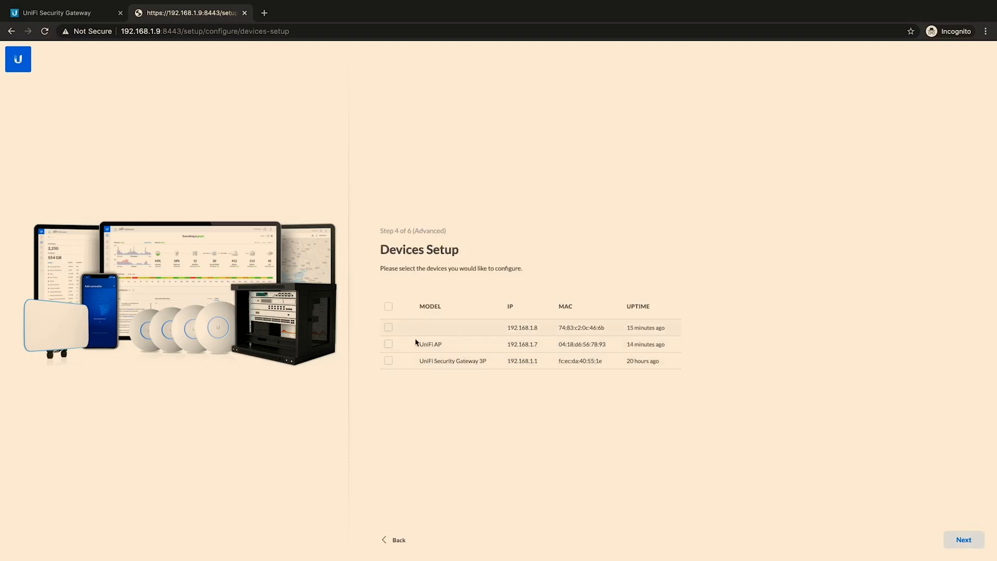
{"action": "left_click", "coordinate": [388, 307]}
{"action": "left_click", "coordinate": [965, 541]}
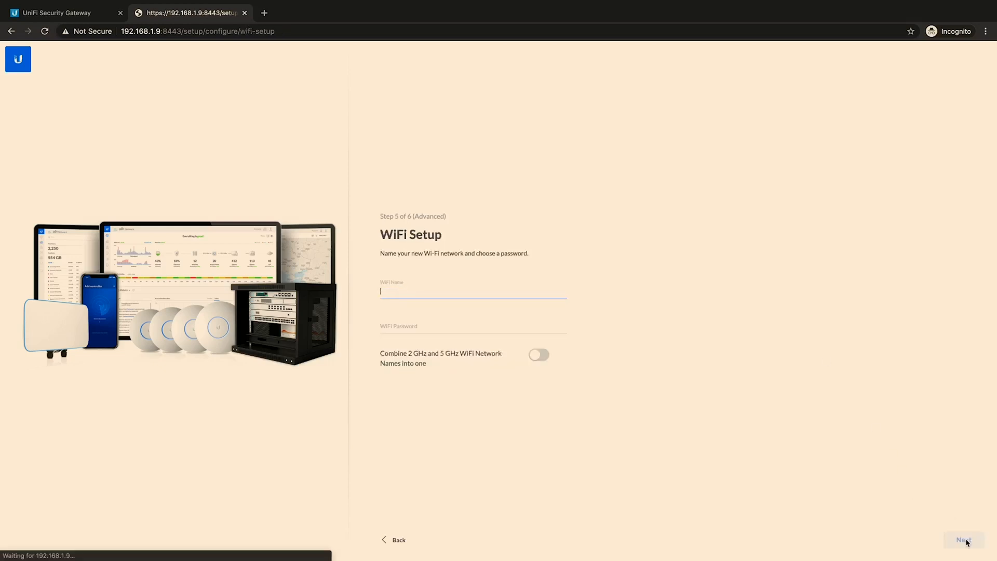
Step: Name the WiFi network "Youtube Test", enter a WiFi password, and combine the 2 GHz and 5 GHz network names into one
{"action": "type", "text": "Your"}
{"action": "type", "text": "ube Test"}
{"action": "key", "text": "Tab"}
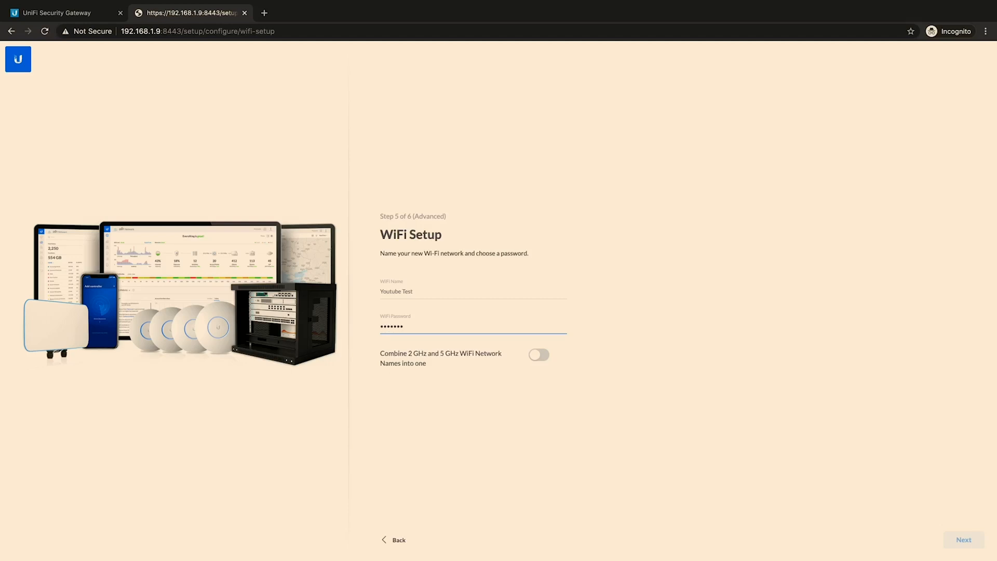
{"action": "left_click", "coordinate": [540, 358]}
Step: Replace the WiFi password with one of at least 8 characters and continue to the configuration review
{"action": "double_click", "coordinate": [426, 324]}
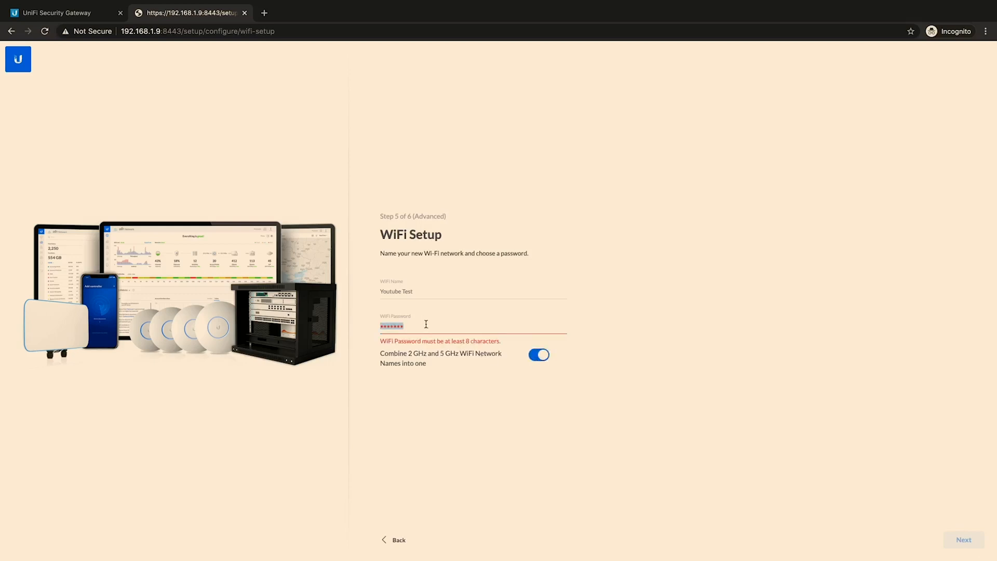
{"action": "type", "text": "paassword12"}
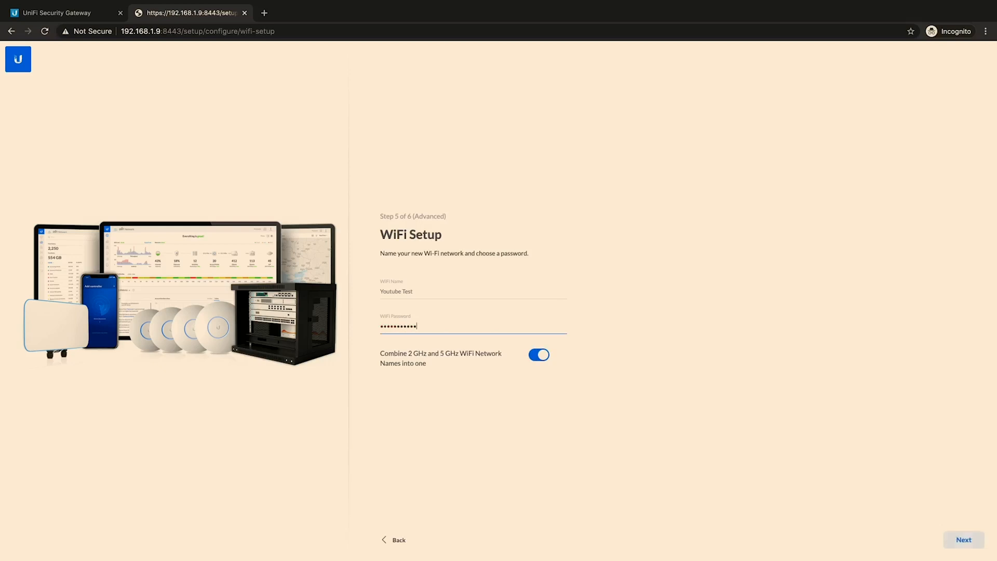
{"action": "left_click", "coordinate": [966, 540]}
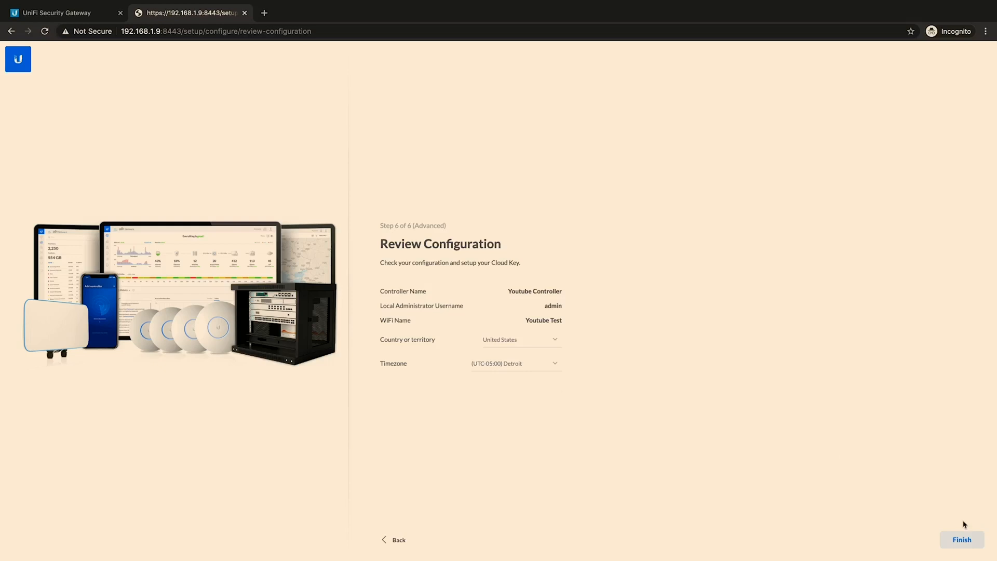
Step: Finish the controller setup, disable auto backup, and decline sending diagnostics and usage data to Ubiquiti
{"action": "left_click", "coordinate": [960, 536]}
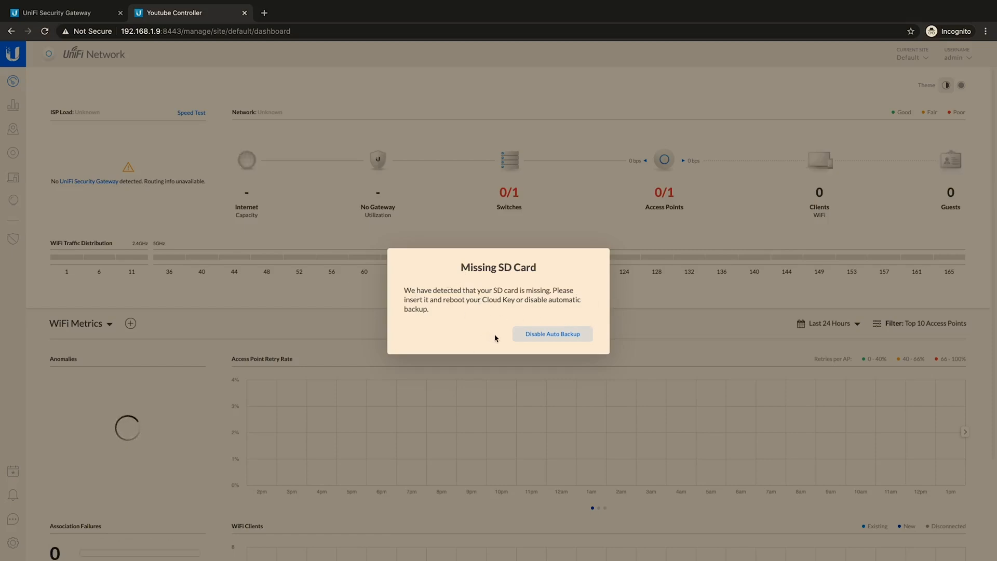
{"action": "left_click", "coordinate": [545, 333]}
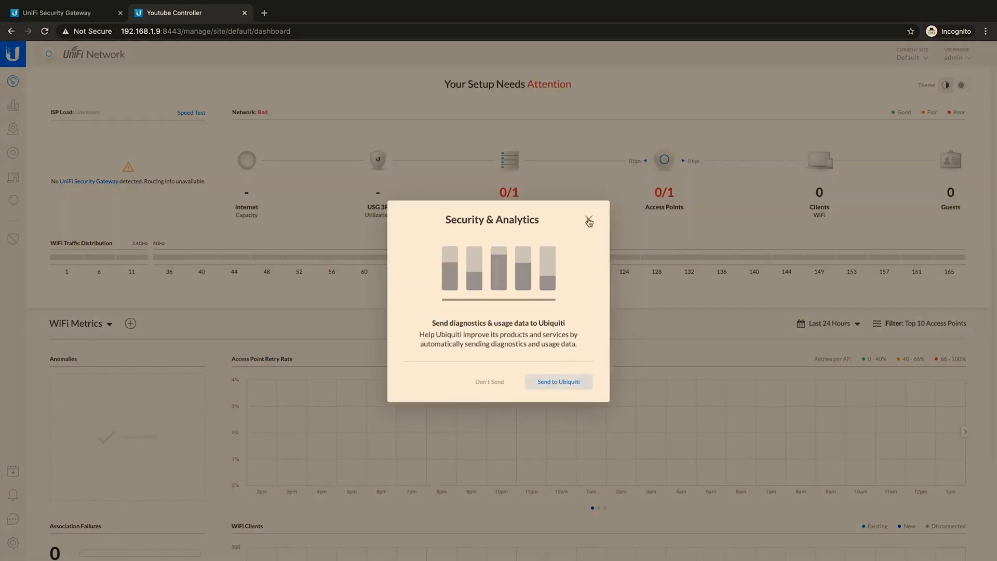
{"action": "left_click", "coordinate": [489, 382]}
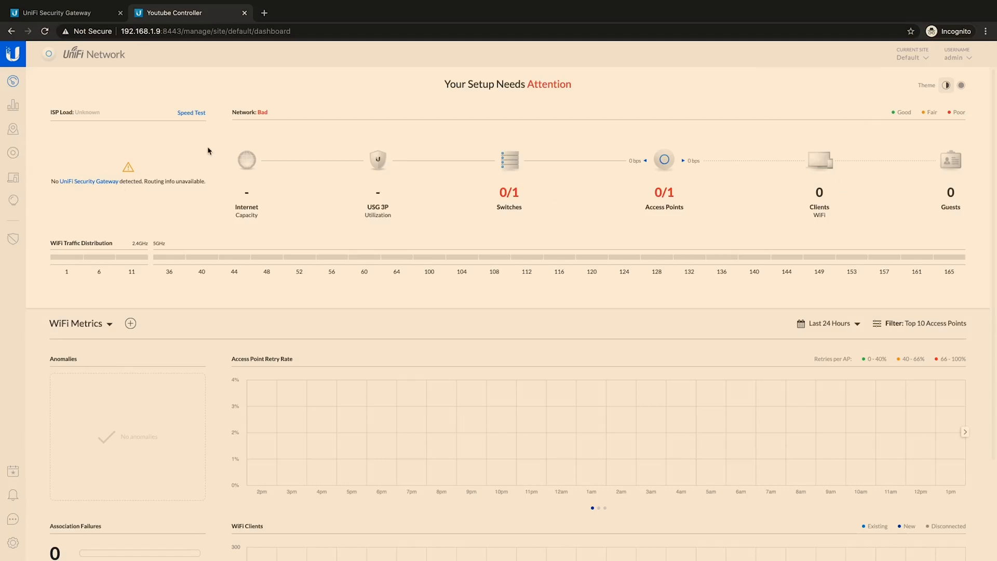
Step: Review the properties of the UniFi Switch Flex Mini, UniFi AP and UniFi Security Gateway 3P in the device list
{"action": "left_click", "coordinate": [12, 153]}
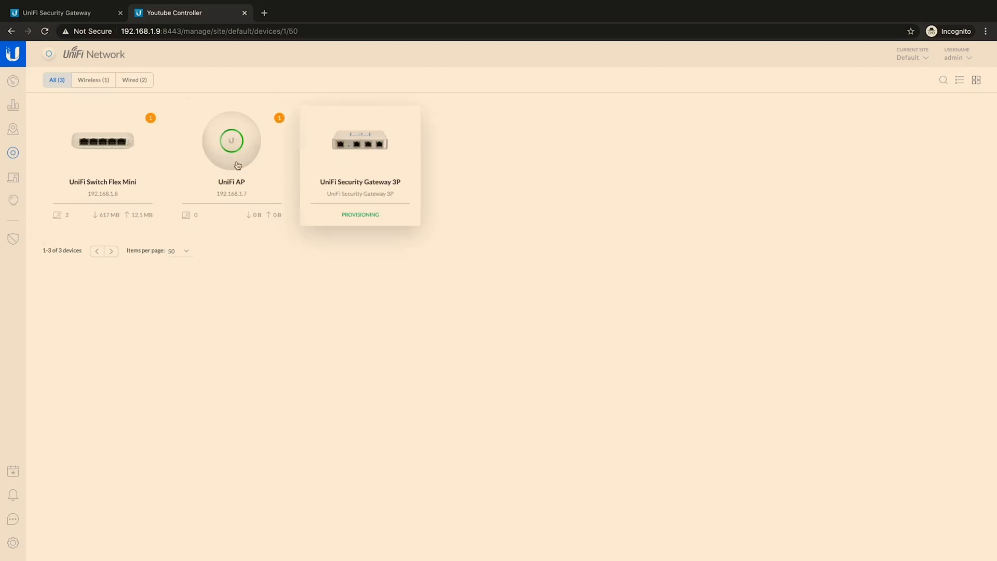
{"action": "left_click", "coordinate": [123, 141]}
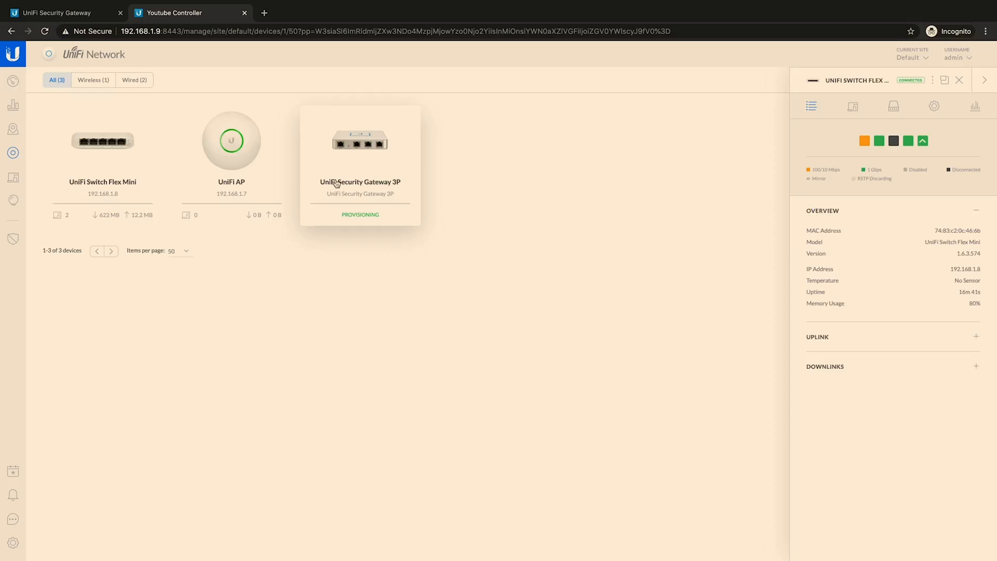
{"action": "left_click", "coordinate": [231, 156]}
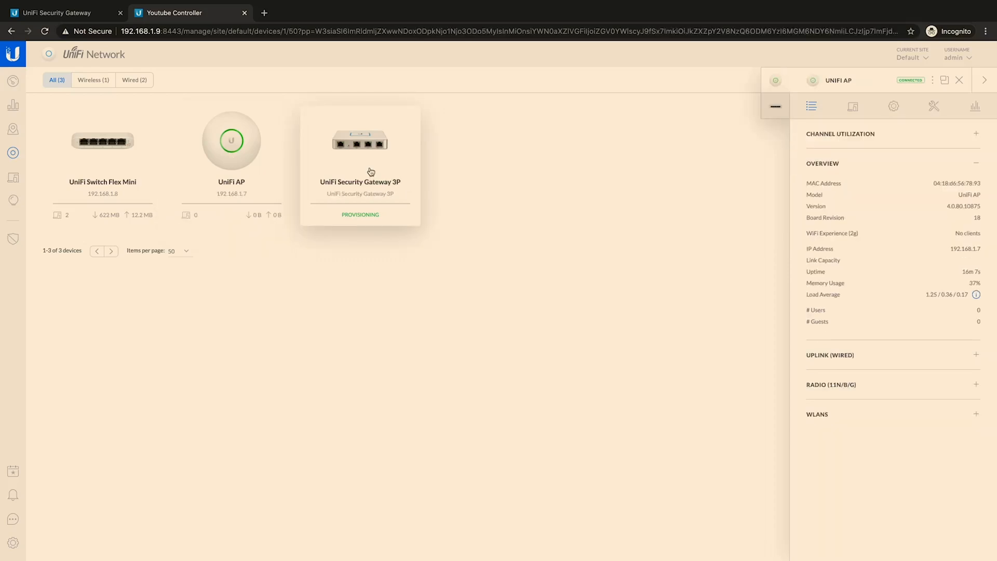
{"action": "left_click", "coordinate": [370, 172]}
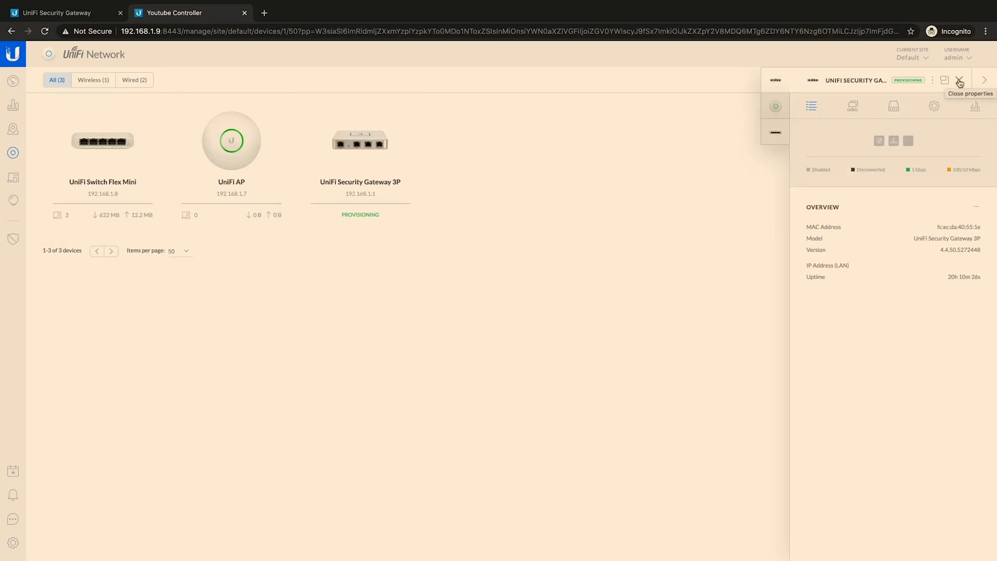
Step: Find the refresh options in the settings, enable the refresh button, close the open device properties, and apply the changes
{"action": "left_click", "coordinate": [13, 540]}
{"action": "left_click", "coordinate": [85, 107]}
{"action": "left_click", "coordinate": [93, 84]}
{"action": "type", "text": "refres"}
{"action": "left_click", "coordinate": [94, 172]}
{"action": "left_click", "coordinate": [466, 282]}
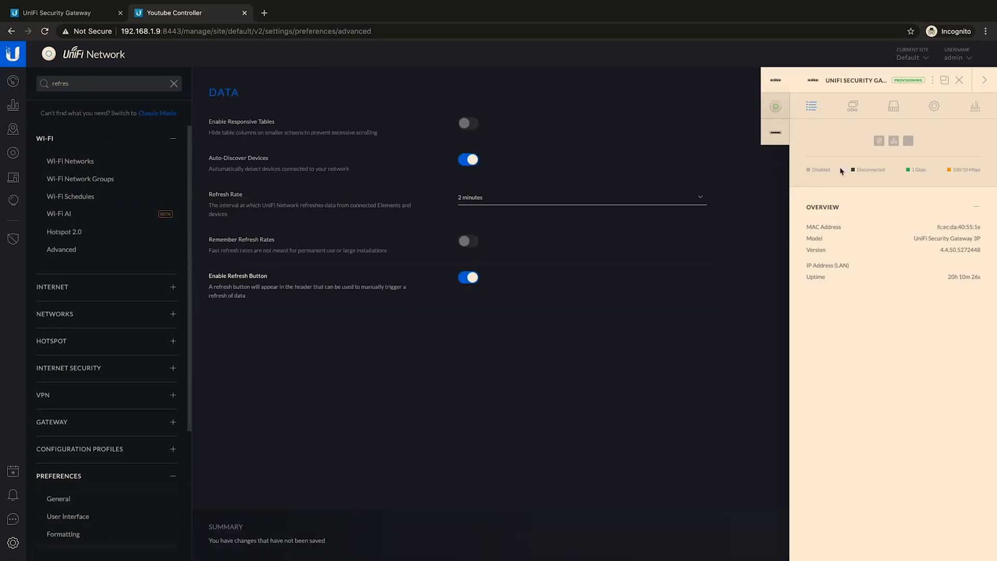
{"action": "left_click", "coordinate": [959, 81]}
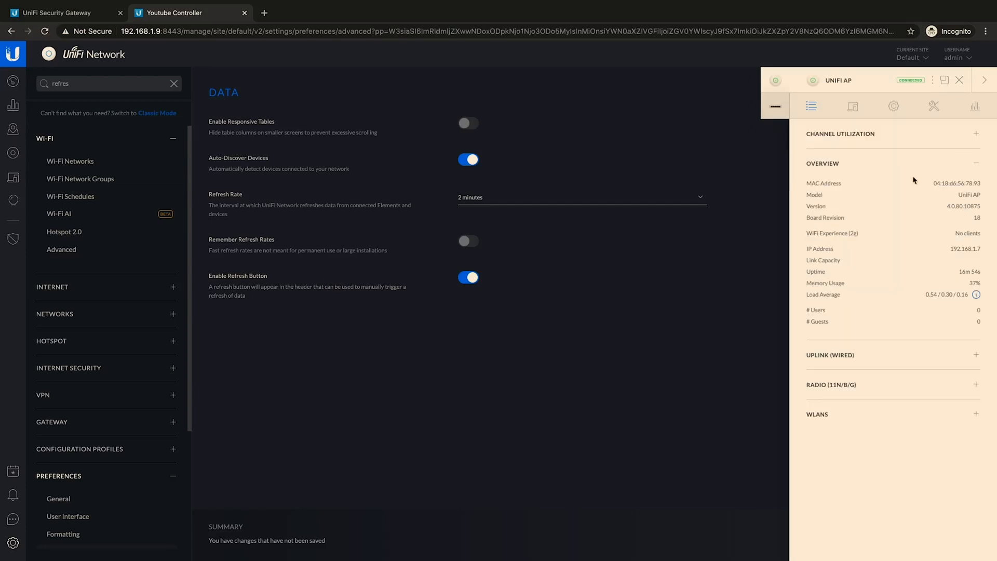
{"action": "left_click", "coordinate": [959, 81]}
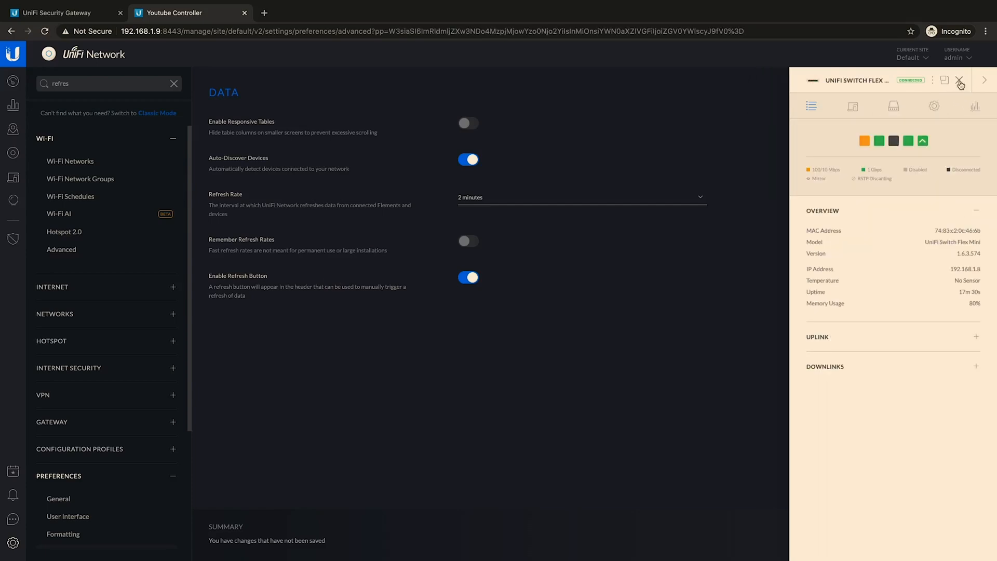
{"action": "left_click", "coordinate": [959, 81]}
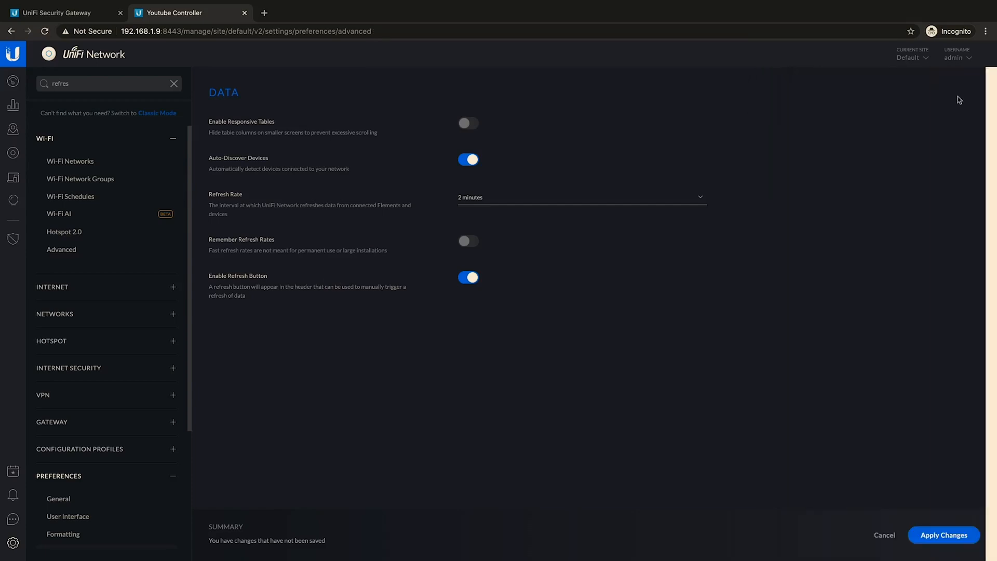
{"action": "left_click", "coordinate": [943, 538]}
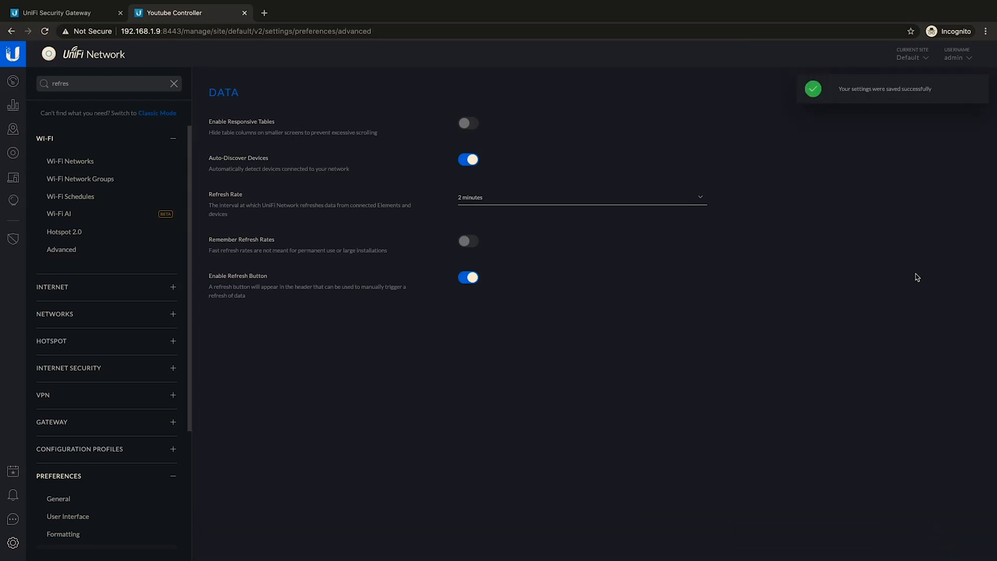
Step: Reload the controller dashboard and check the UniFi Security Gateway 3P's properties in the device list
{"action": "left_click", "coordinate": [14, 83]}
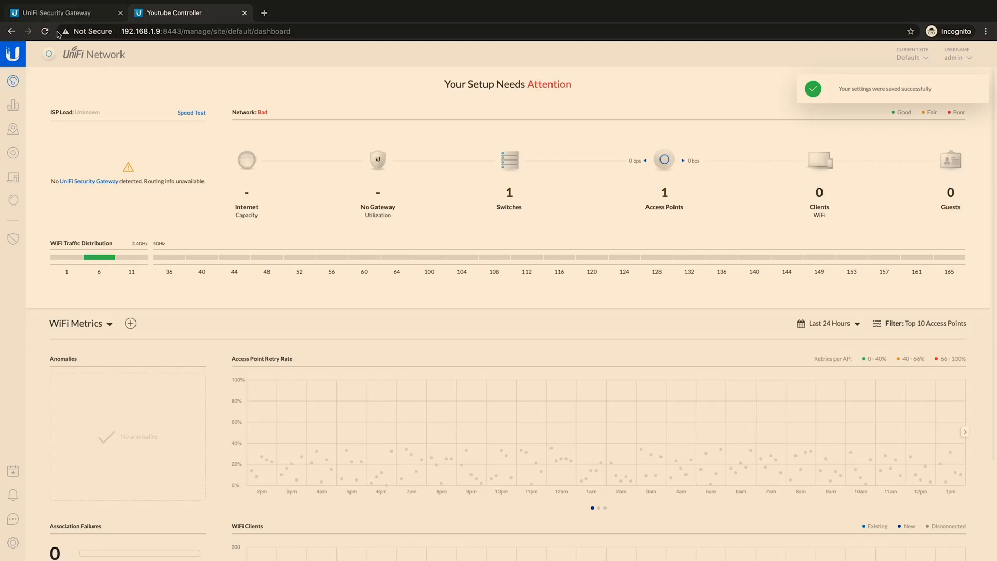
{"action": "left_click", "coordinate": [44, 31]}
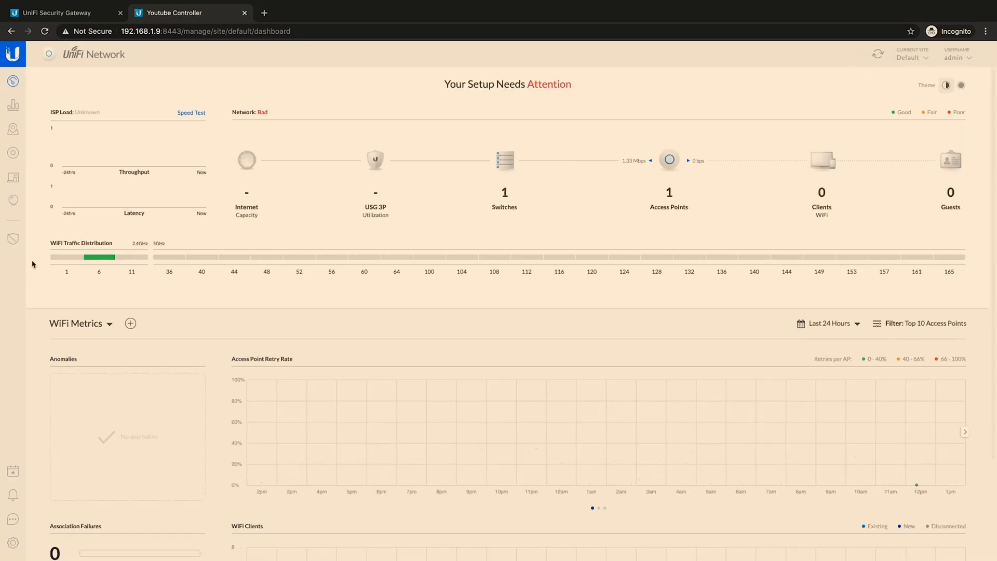
{"action": "left_click", "coordinate": [13, 160]}
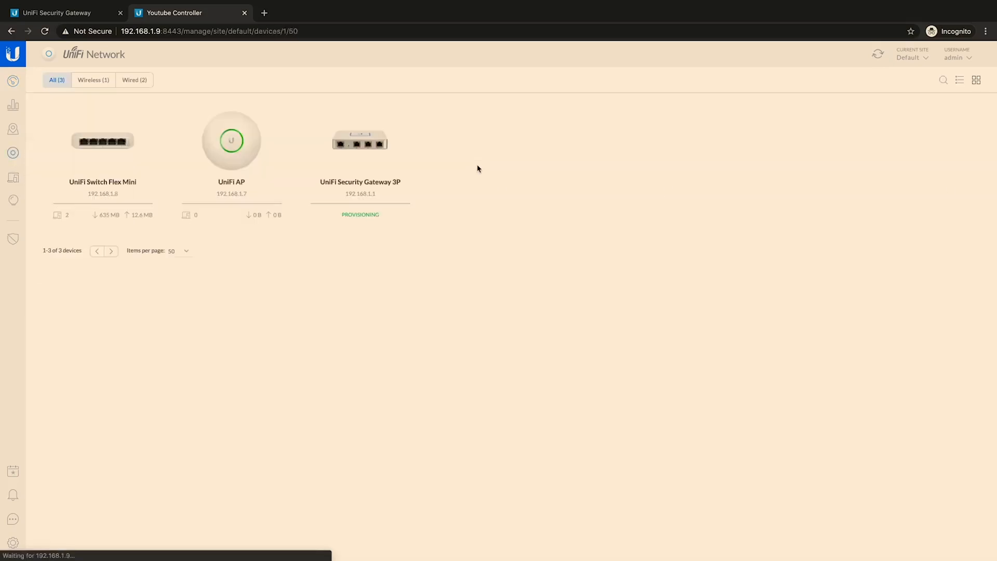
{"action": "left_click", "coordinate": [369, 163]}
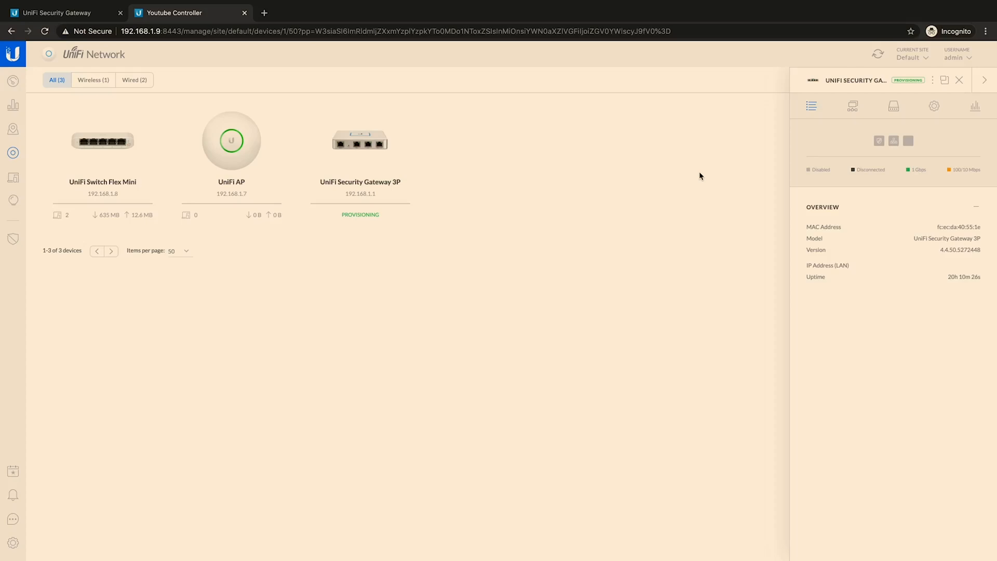